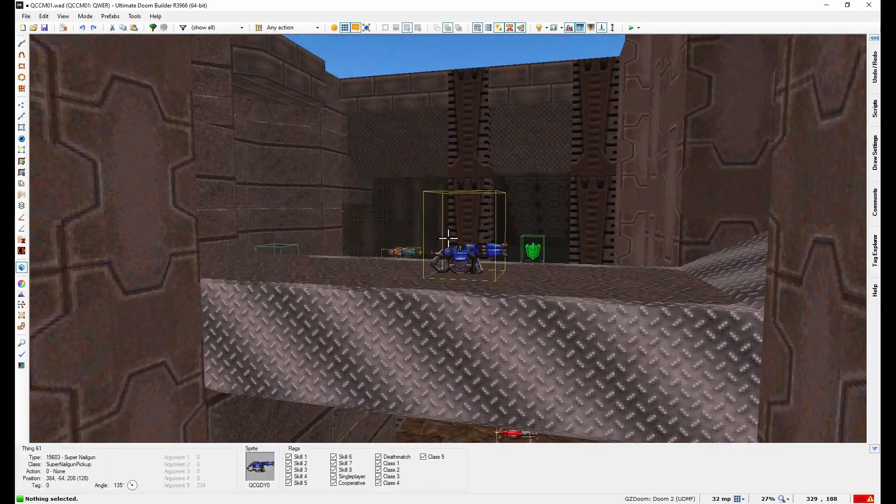
- Examine the map's walls, walkways and glowing green corridor in the 3D view
key(e)
key(d)
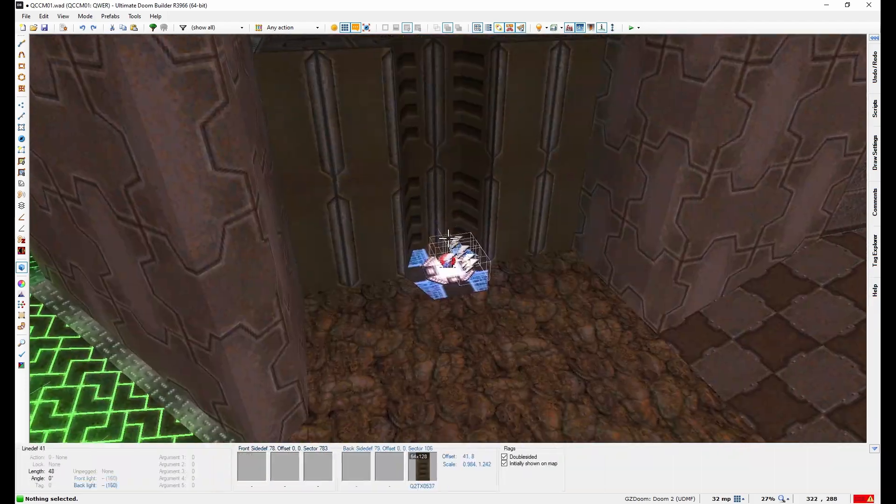
key(w)
key(d)
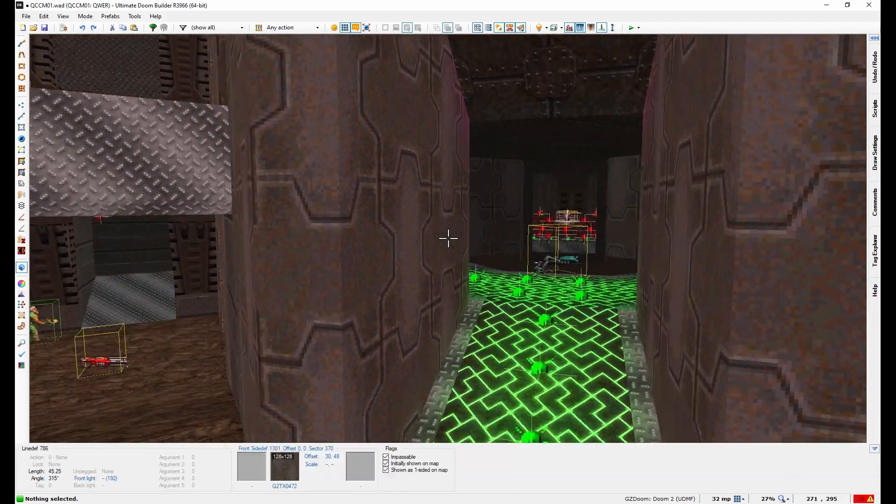
key(e)
key(d)
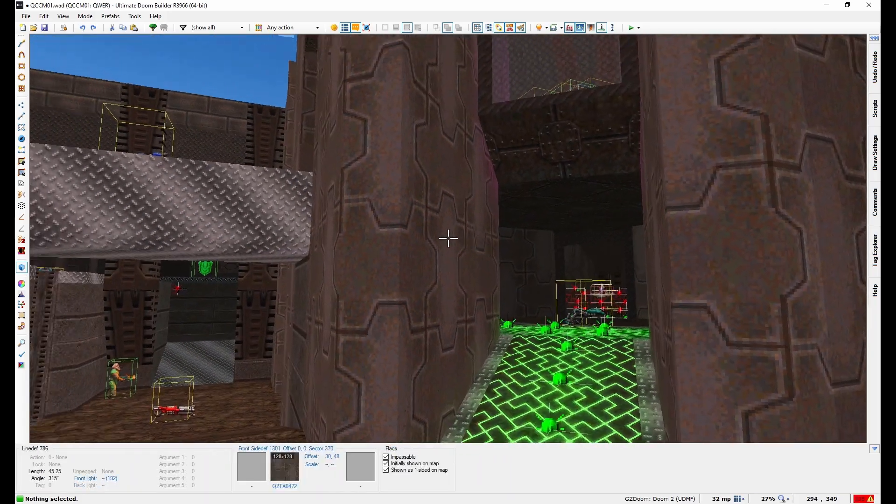
key(s)
key(e)
key(s)
key(f)
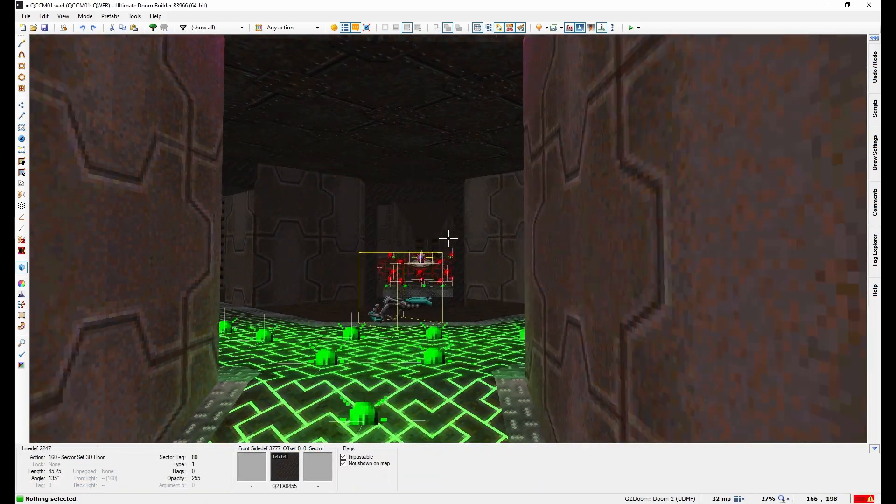
key(s)
key(d)
key(d)
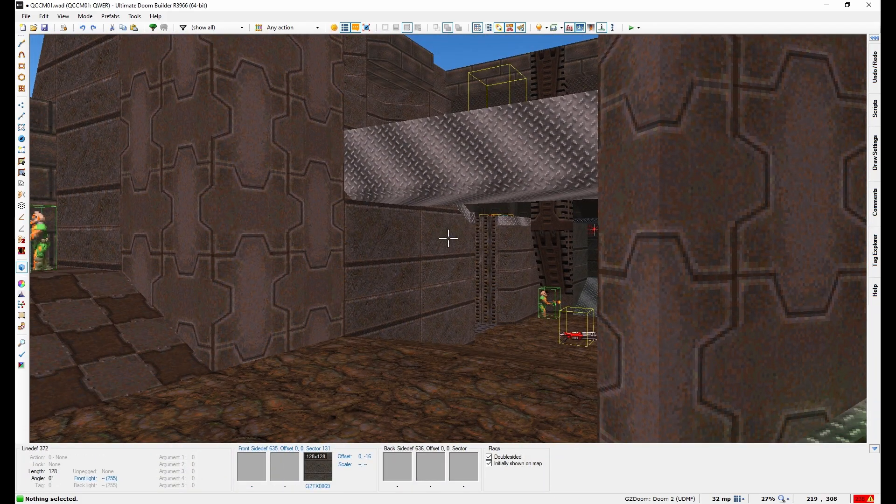
- Try moving a single vertex in the 2D map, and undo the move
key(q)
scroll(471, 268, up, 15)
key(v)
right_drag(481, 242, 606, 248)
scroll(583, 255, down, 6)
key(ctrl+z)
- Try moving the vertical linedef between the rocky floor and the tiled floor, and undo the move
scroll(594, 284, up, 3)
key(l)
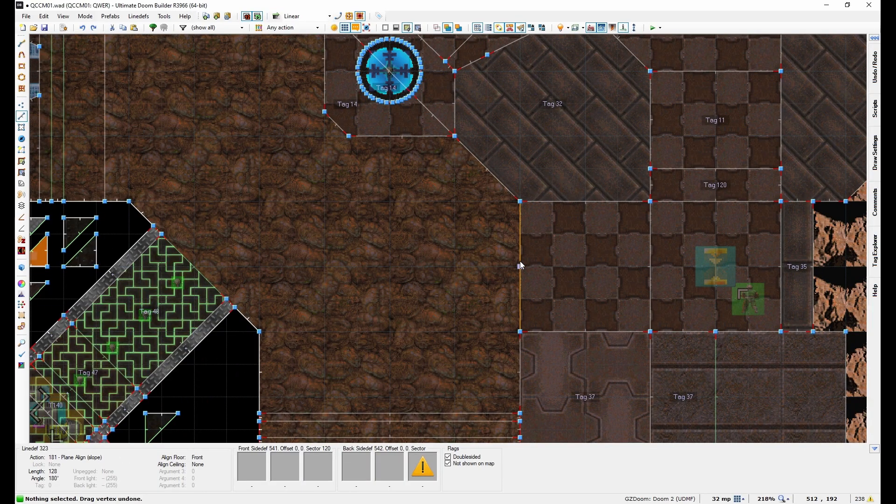
right_drag(520, 265, 583, 260)
key(ctrl+z)
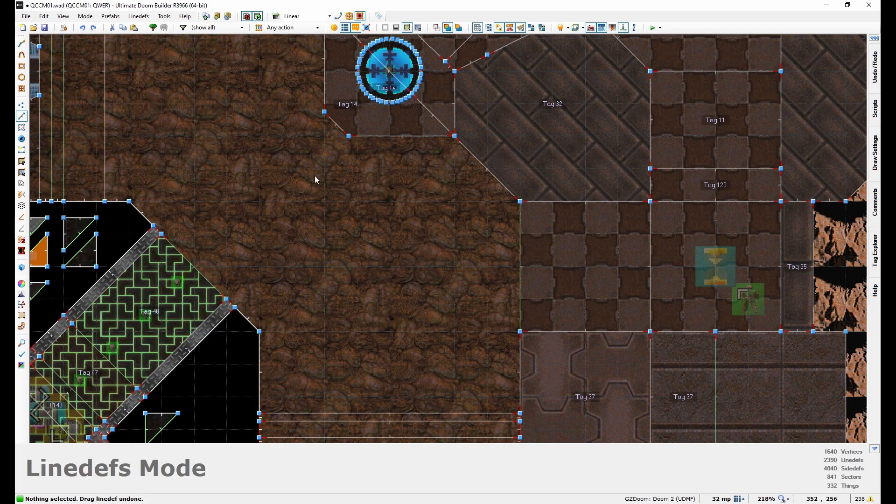
- Select all sectors of the entire map in Sectors mode
scroll(373, 228, down, 10)
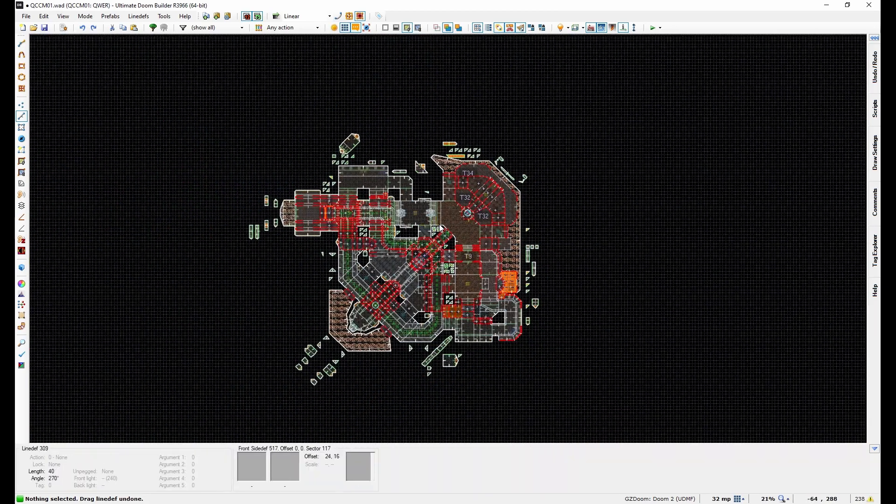
scroll(465, 226, up, 3)
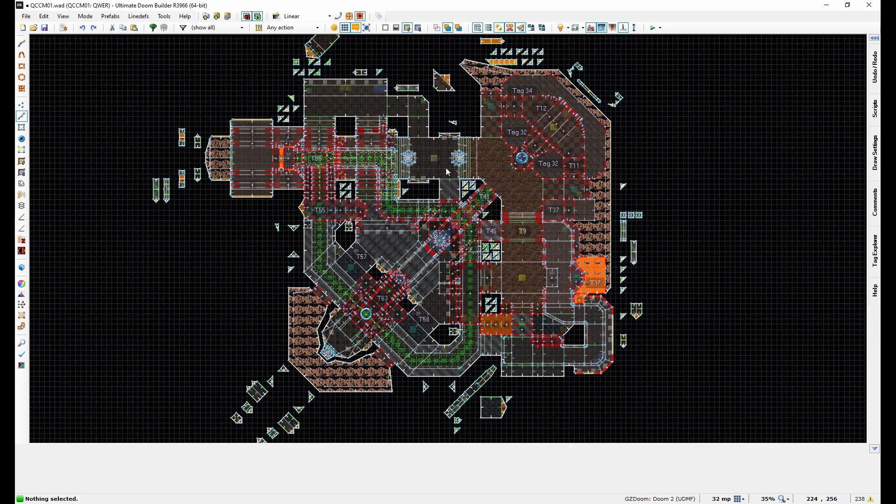
scroll(251, 155, down, 1)
key(Left)
key(Up)
key(Down)
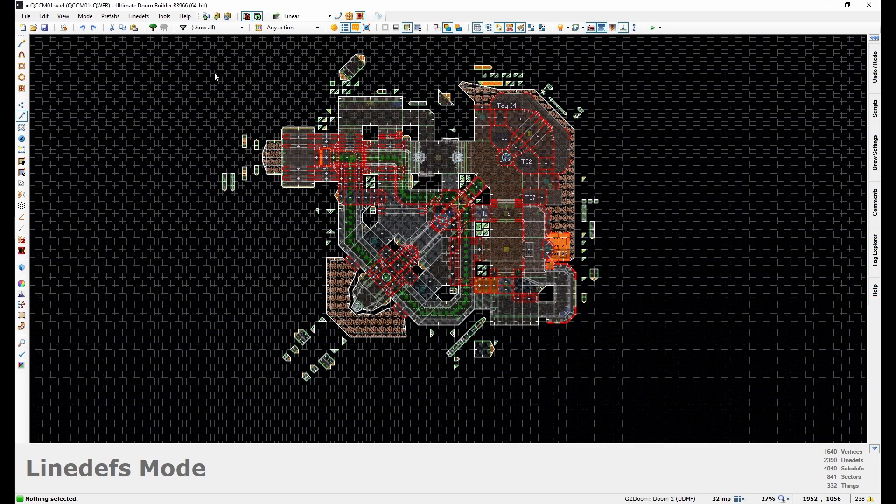
click(24, 131)
drag(201, 43, 693, 403)
scroll(509, 218, up, 12)
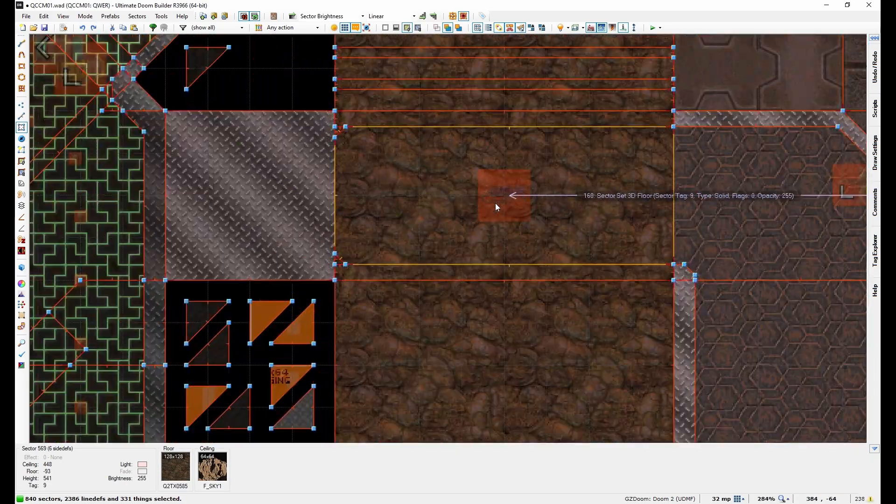
scroll(527, 212, down, 12)
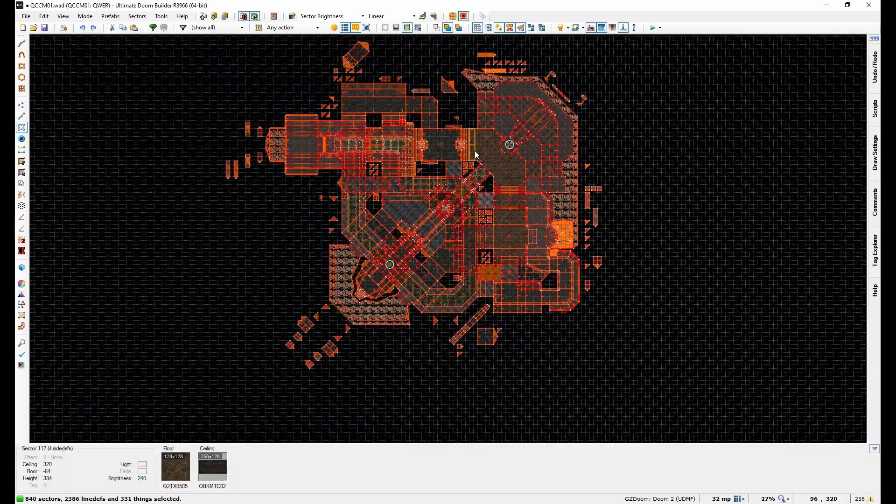
- Scale the selected map geometry to 200% in both directions in Edit Selection mode
click(87, 16)
click(145, 249)
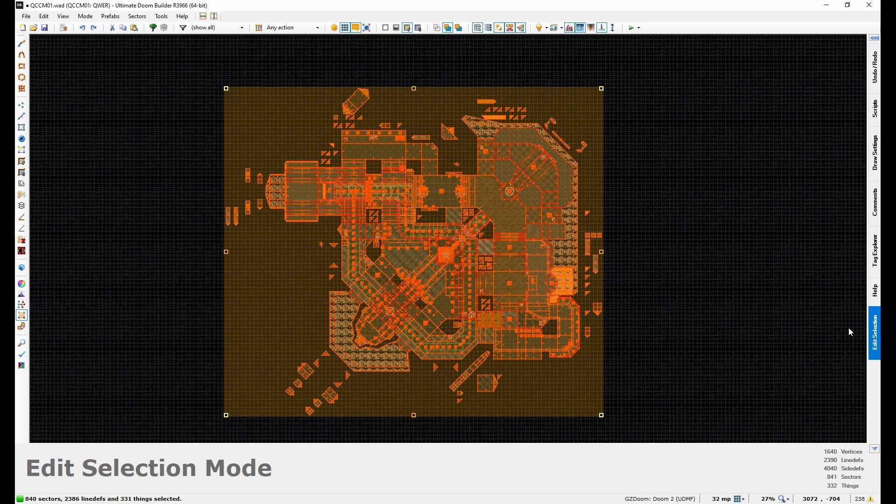
click(876, 334)
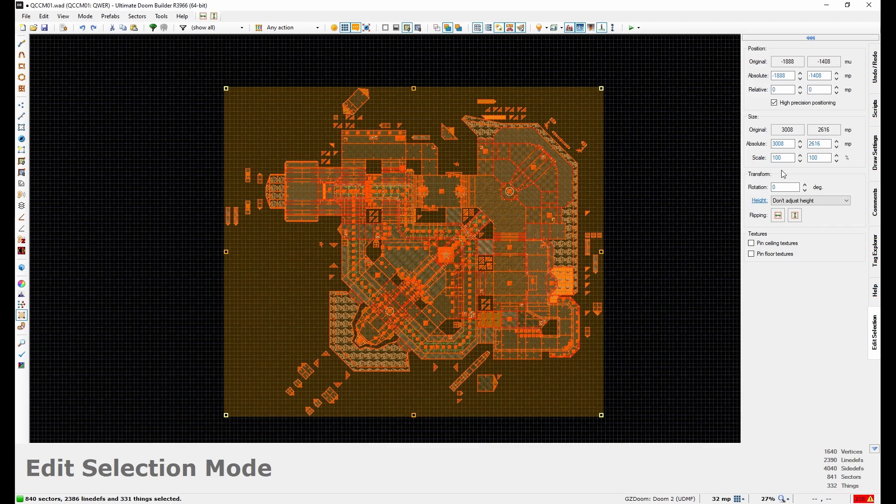
click(777, 158)
text(200)
click(814, 158)
click(815, 157)
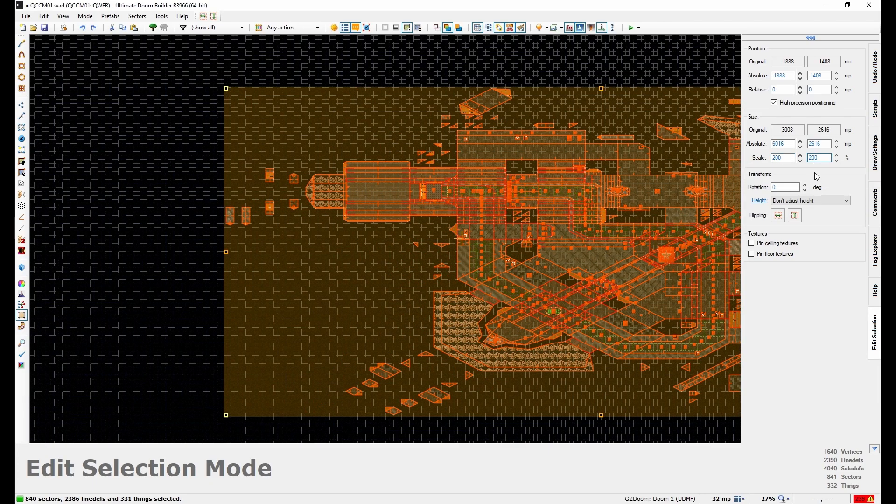
key(Return)
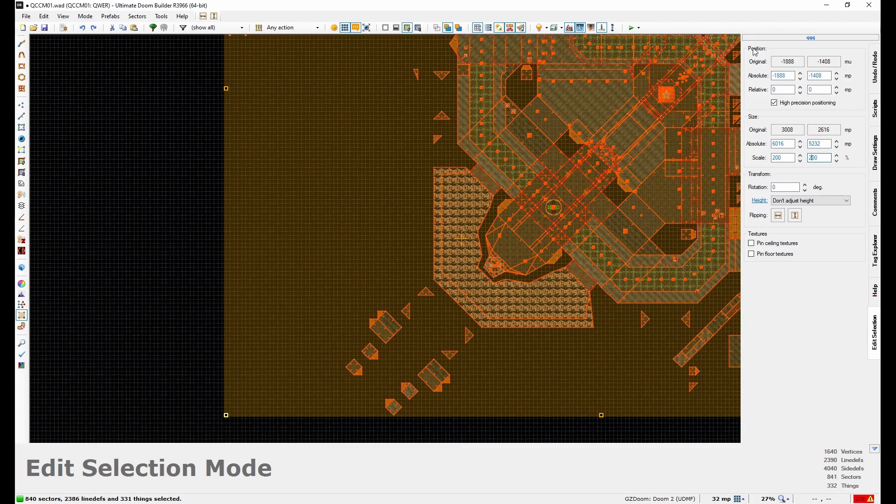
- Multiply the selection's absolute X and Y positions by 2 and apply the transformation
click(791, 76)
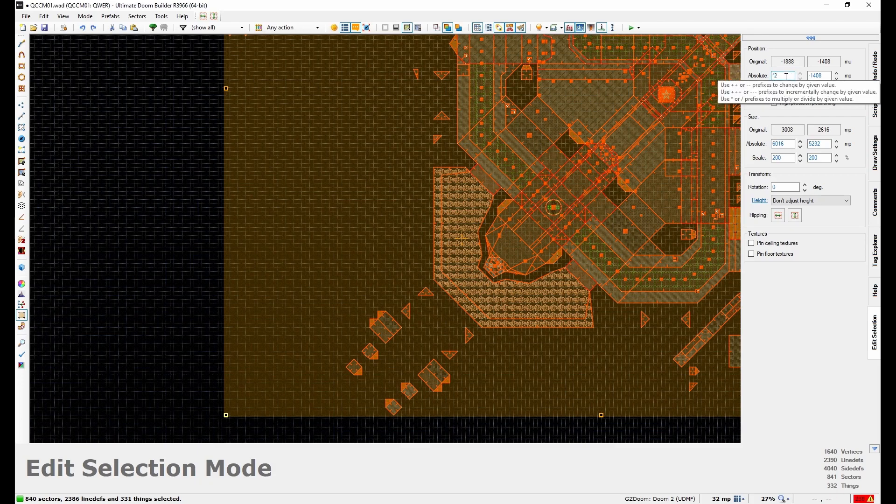
drag(781, 76, 753, 73)
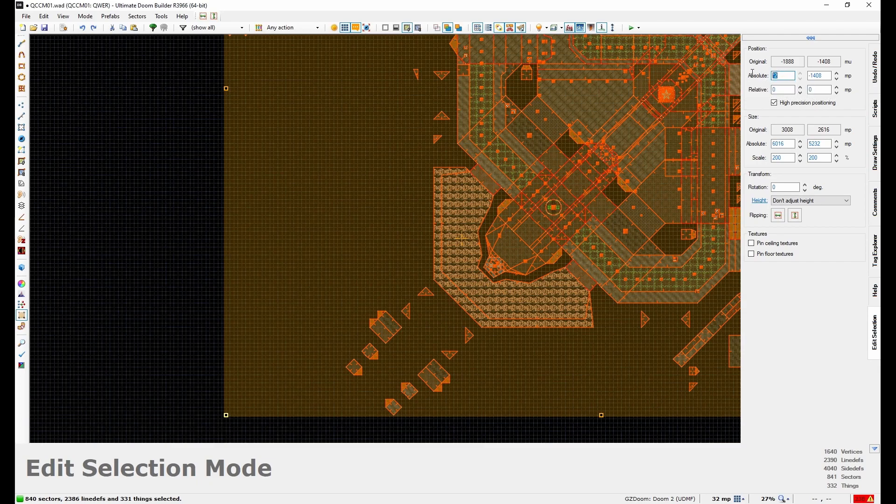
click(829, 75)
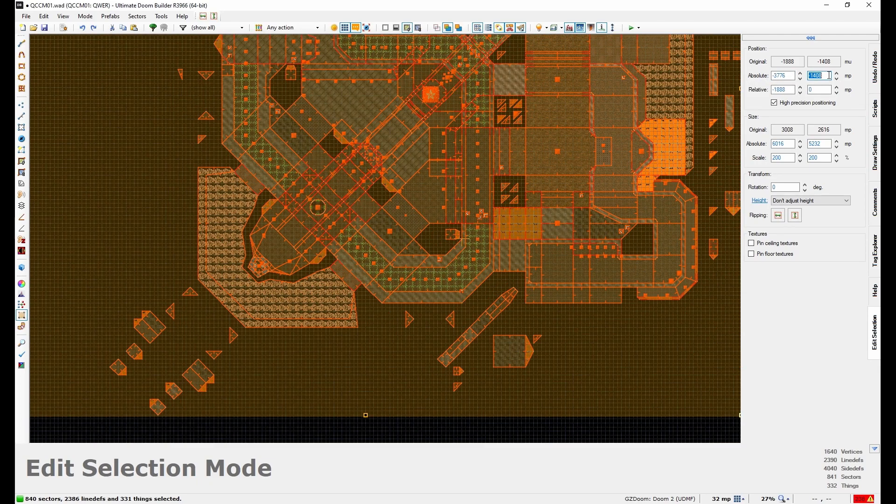
key(Return)
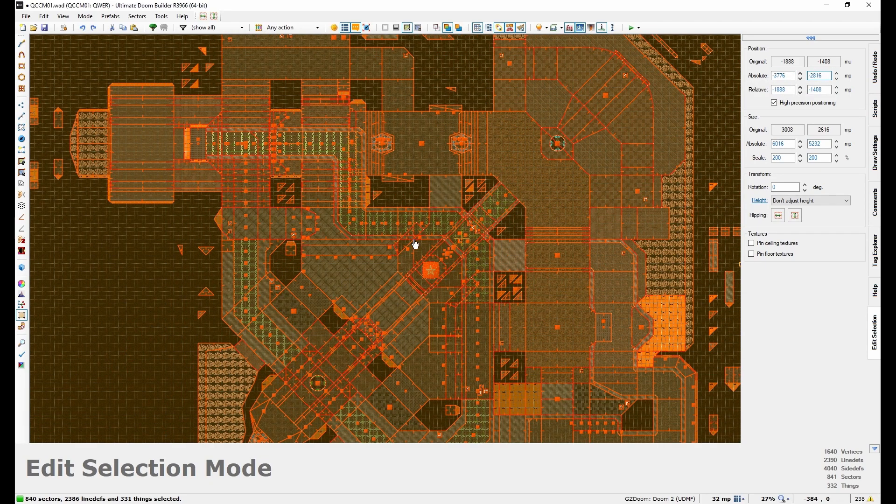
key(Return)
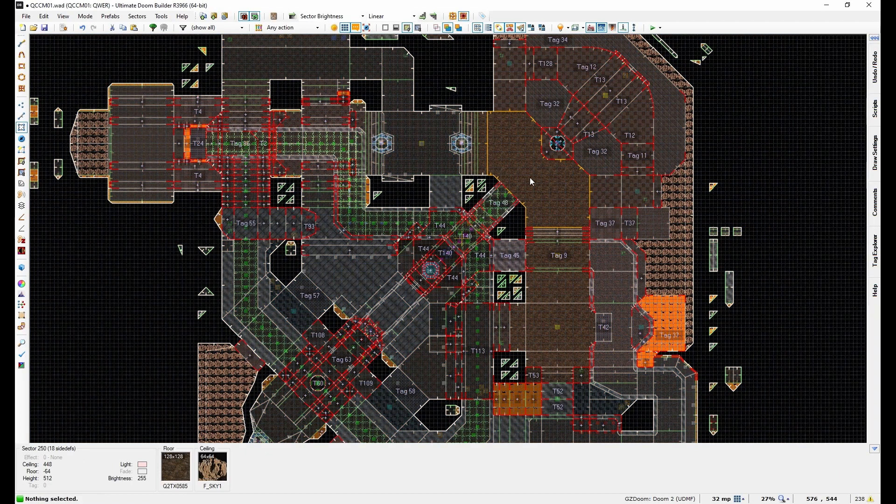
- Select all sectors of the map and multiply their ceiling and floor heights by 2
key(w)
key(w)
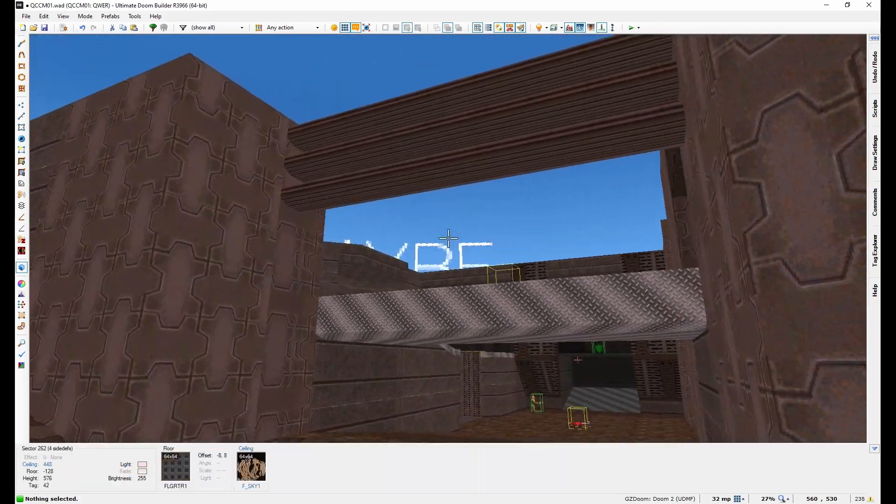
key(w)
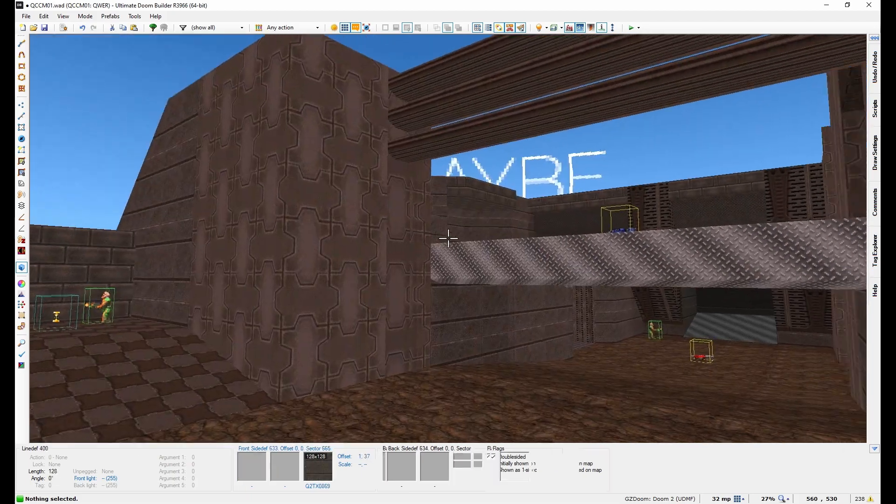
key(w)
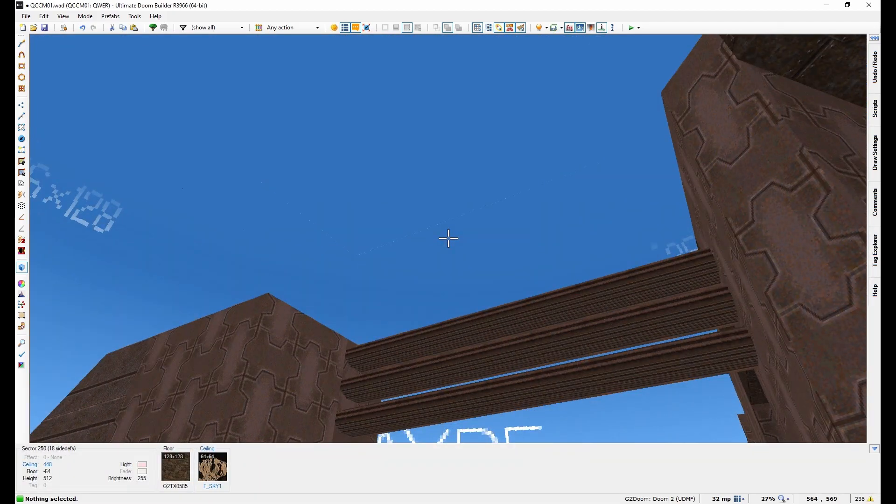
key(q)
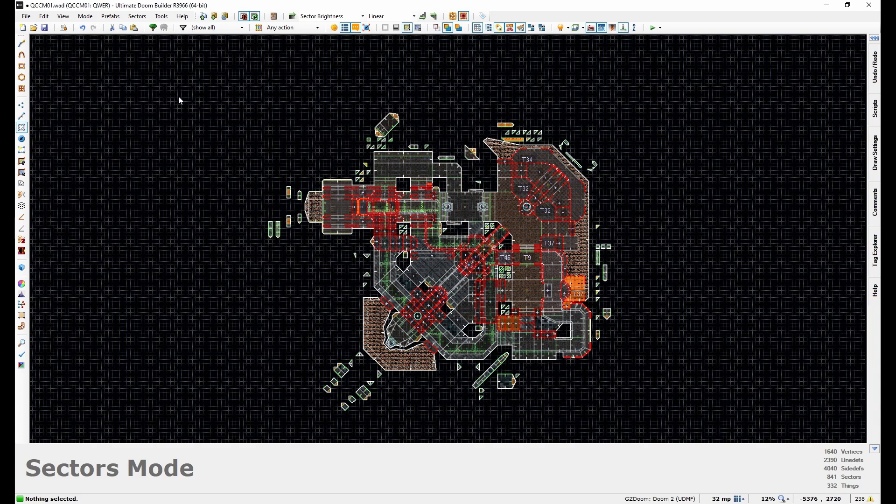
drag(198, 94, 663, 399)
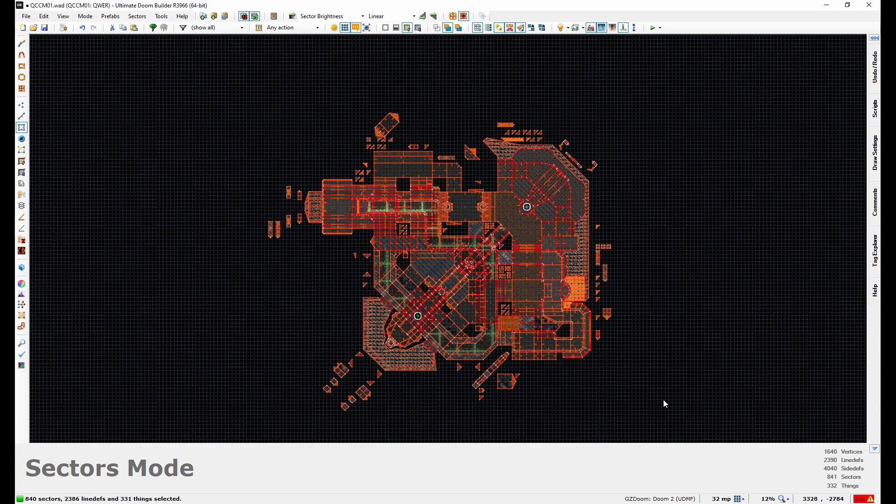
right_click(517, 229)
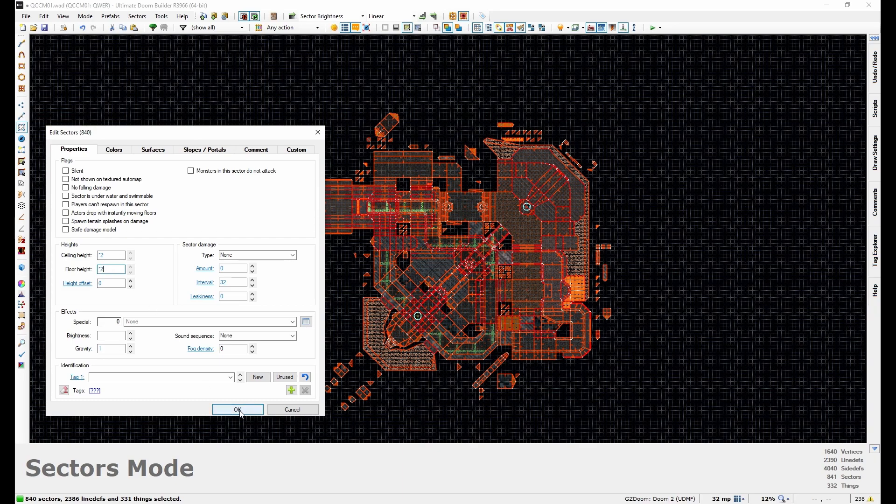
key(Return)
- Clear the selection and examine the rescaled map in 3D, including the ceiling slopes with missing textures
key(c)
key(q)
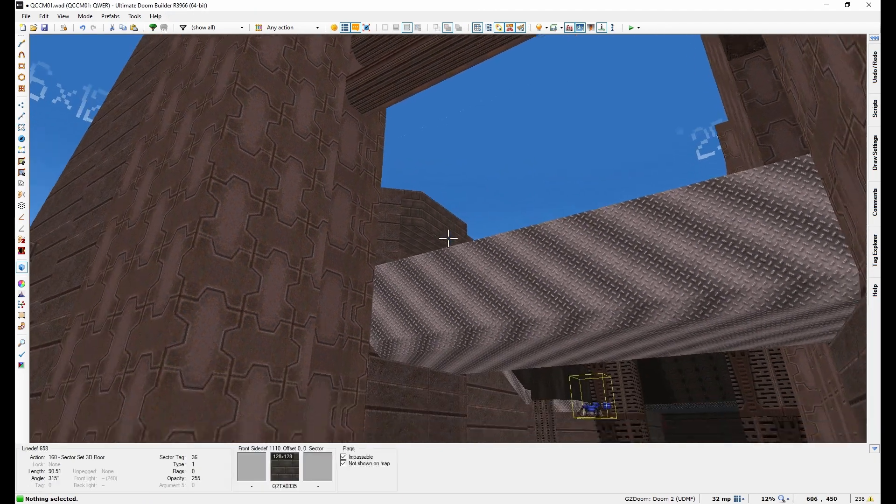
key(d)
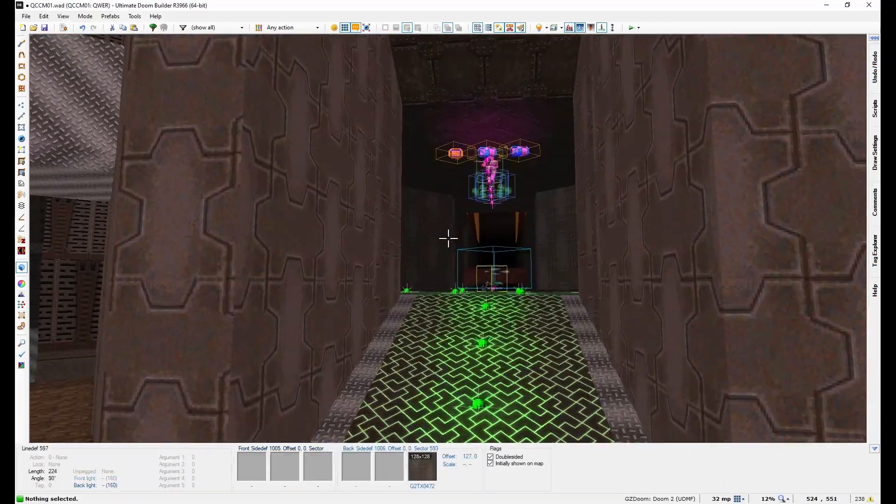
key(e)
key(e)
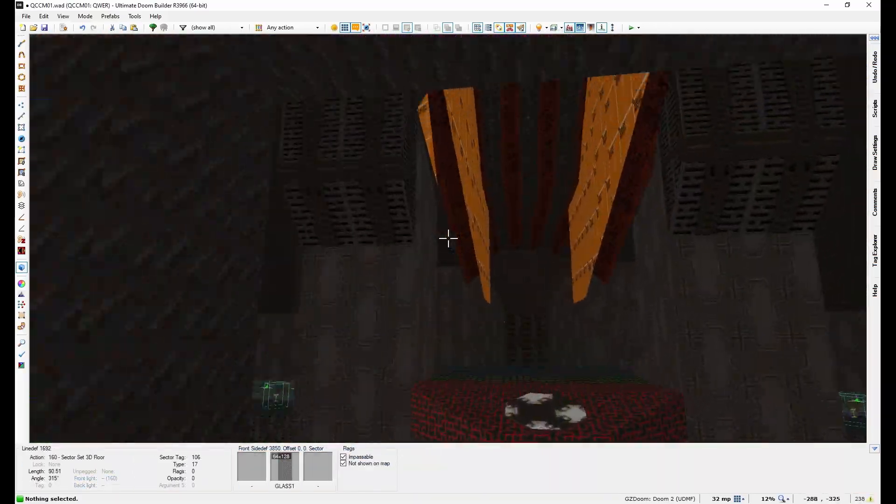
key(e)
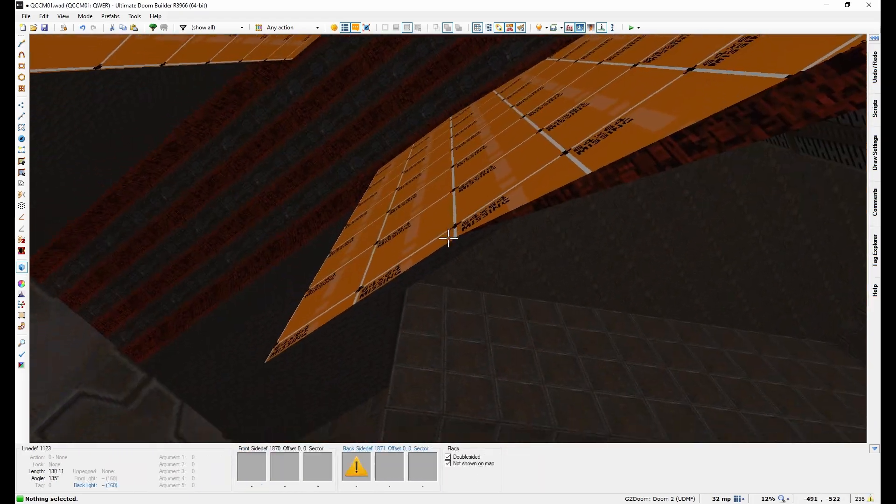
key(d)
key(e)
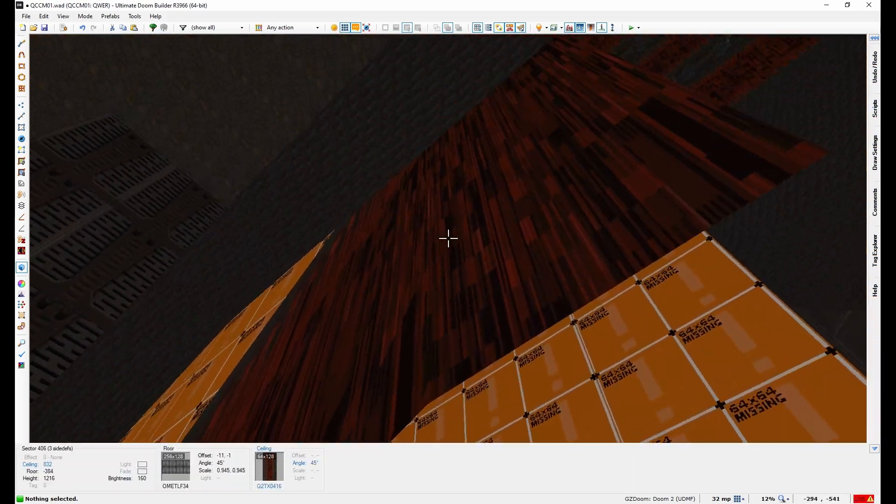
key(e)
key(q)
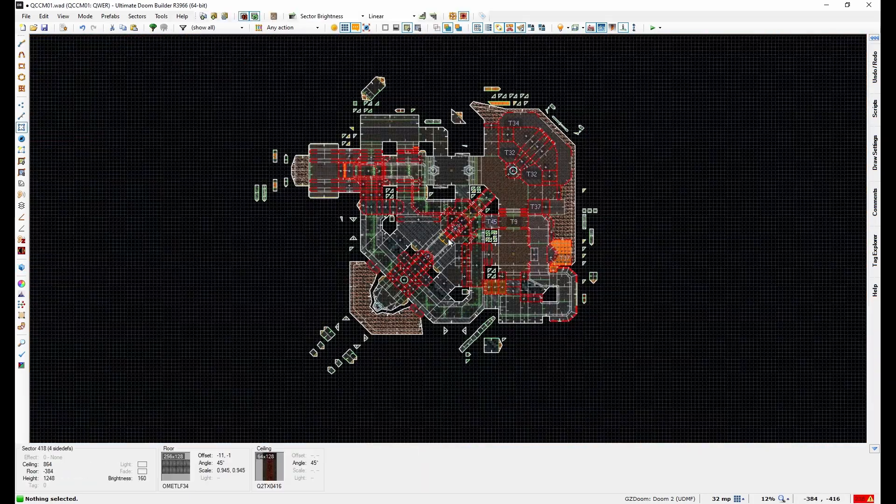
- Select all vertices of the map and multiply their absolute ceiling and floor heights by 2
click(22, 105)
drag(232, 59, 700, 400)
scroll(518, 188, up, 12)
right_click(480, 202)
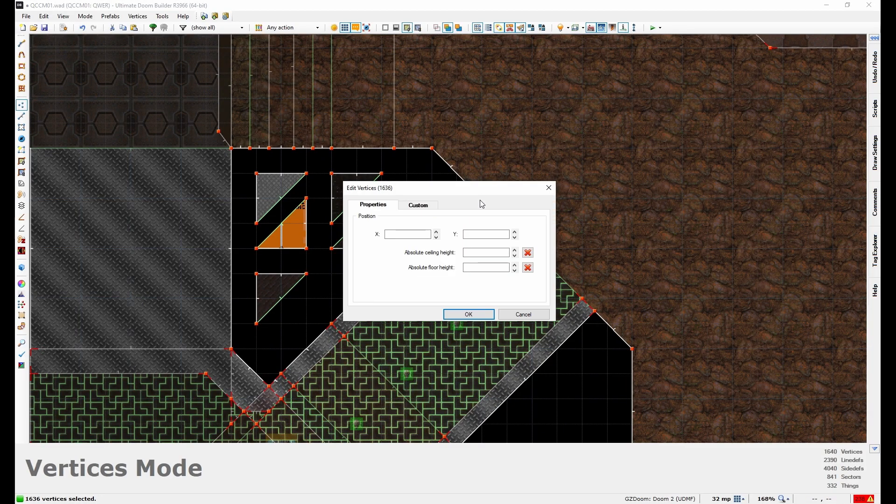
click(489, 253)
click(485, 268)
text(*2)
click(469, 315)
scroll(469, 316, down, 7)
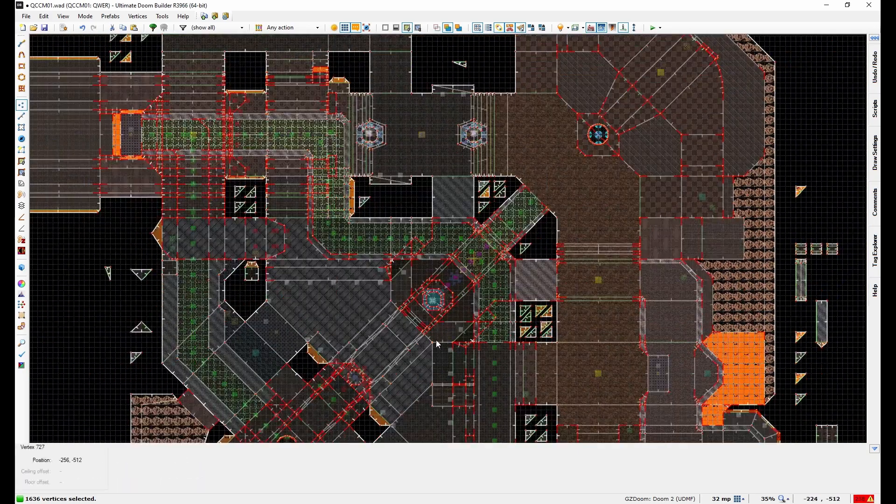
- Examine the rescaled map in 3D, checking the wall and floor textures around the raised teleporter platform
key(w)
key(f)
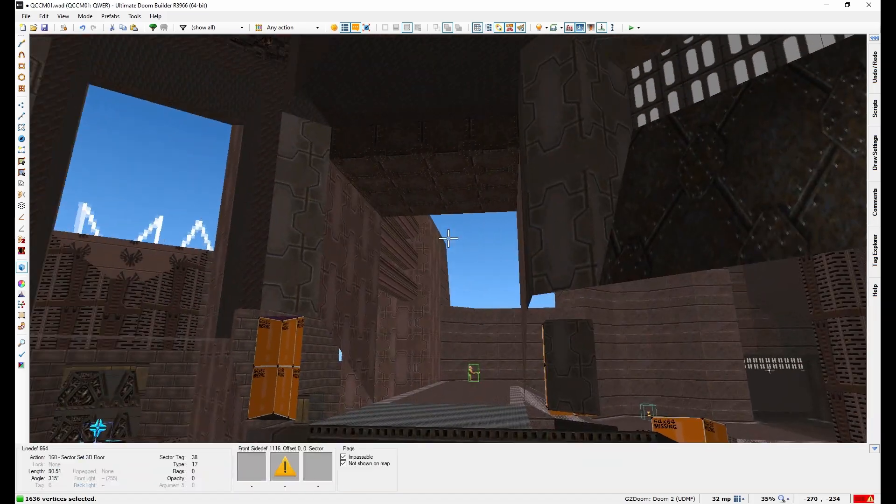
key(e)
key(e)
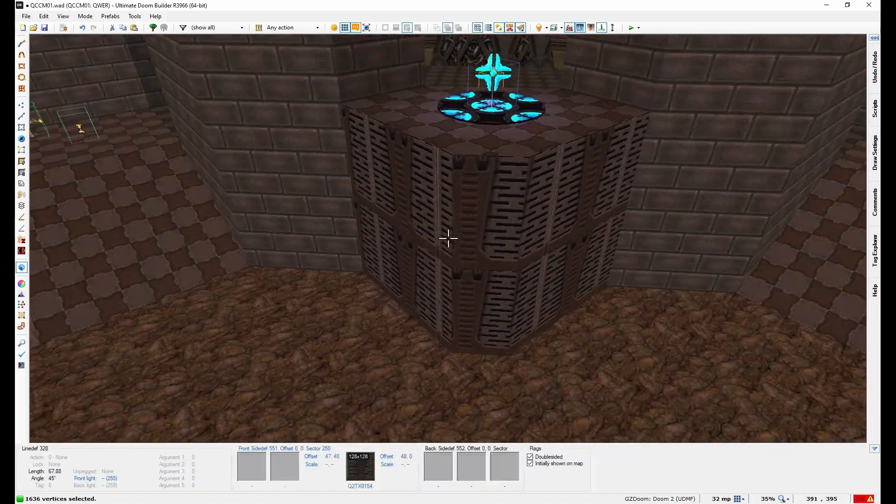
key(e)
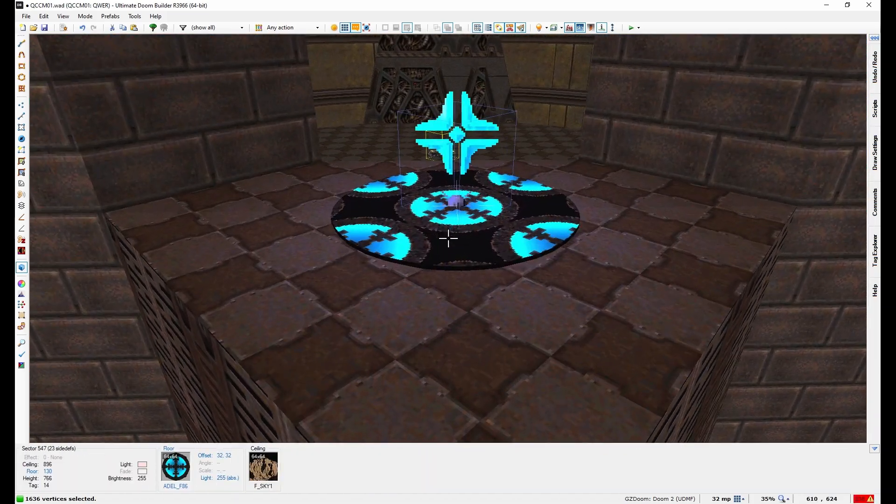
key(f)
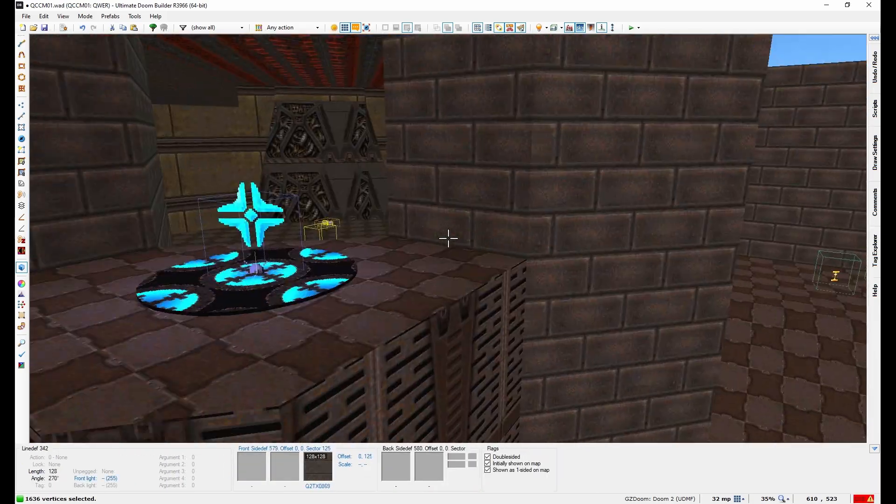
key(d)
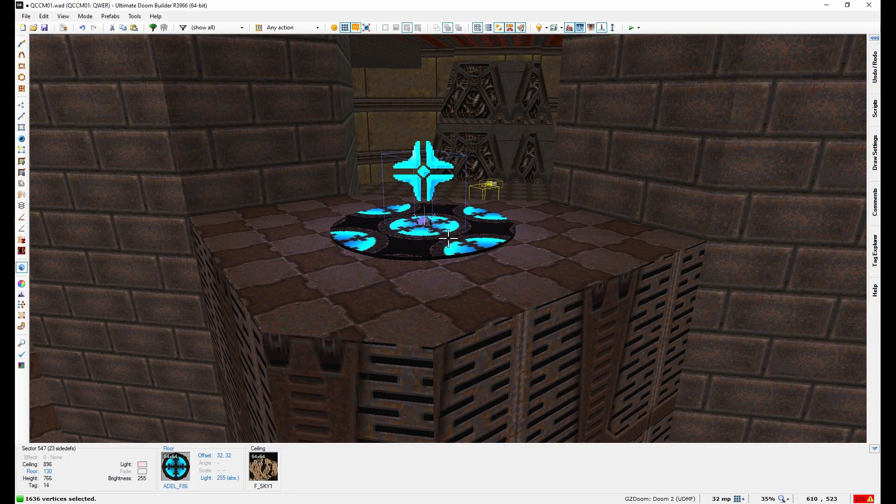
key(q)
- Select all sectors of the main map and multiply their ceiling and floor texture offsets by 2 on both axes
scroll(449, 241, down, 5)
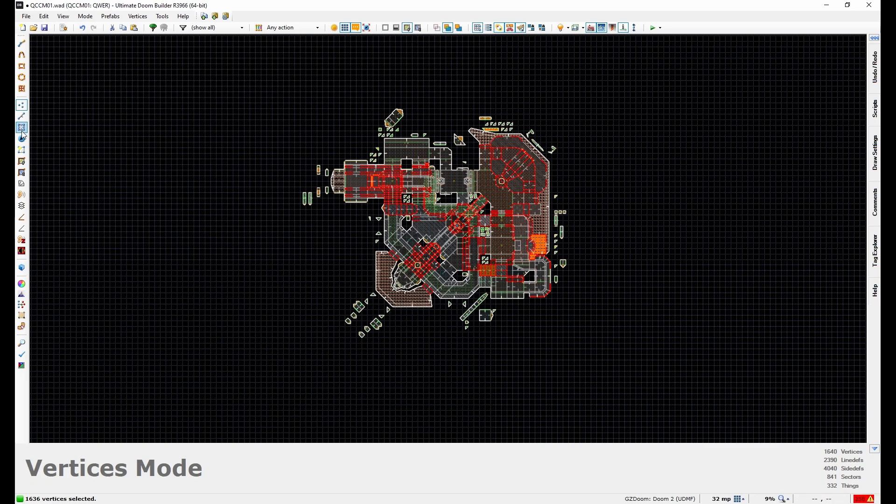
click(21, 128)
click(261, 94)
drag(261, 94, 625, 321)
scroll(485, 186, up, 5)
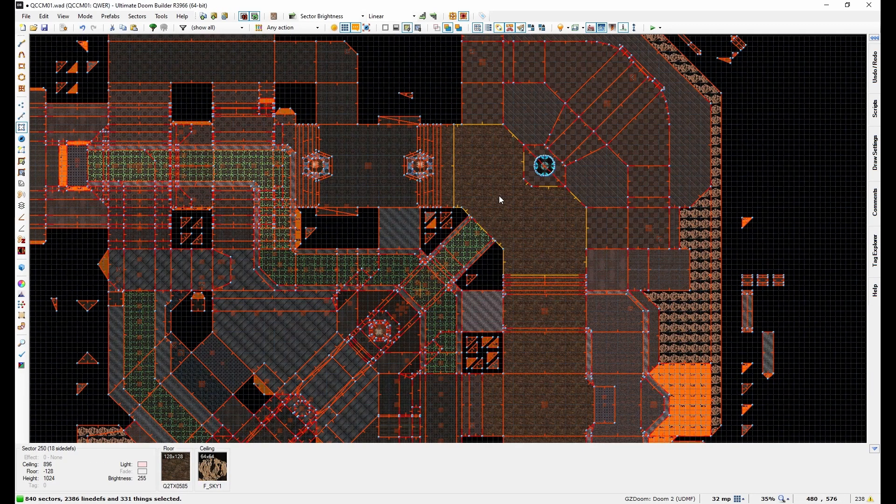
right_click(500, 195)
click(161, 151)
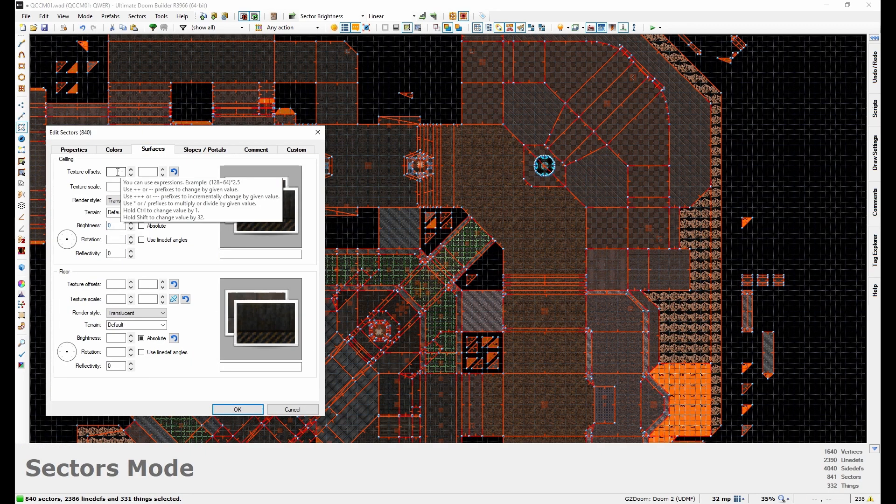
click(117, 172)
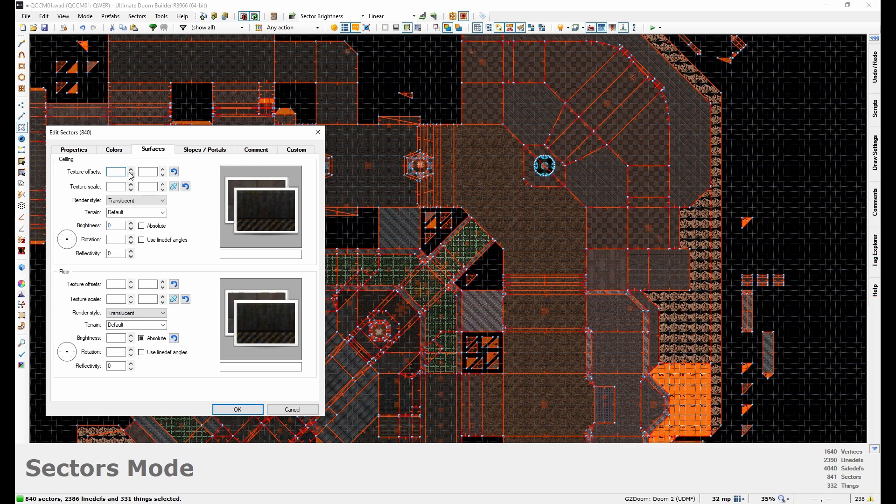
click(147, 171)
click(117, 284)
text(-2)
click(145, 284)
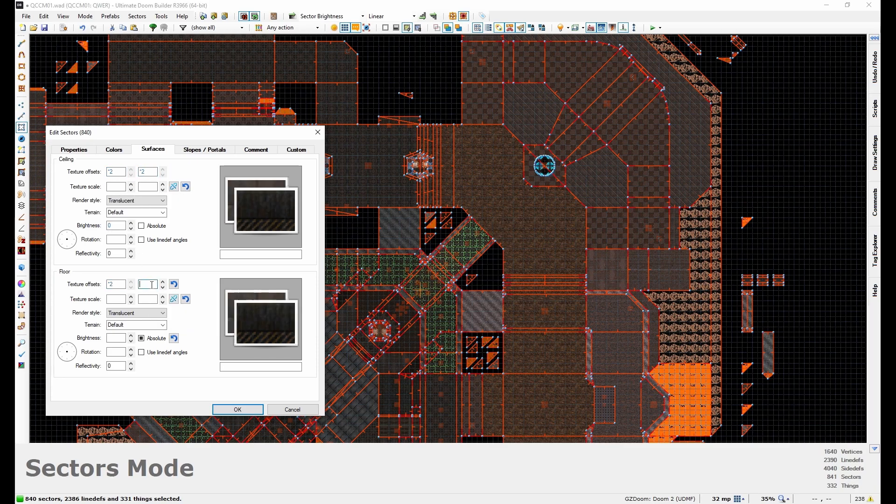
text(-2)
- Divide the selected sectors' ceiling and floor texture scales by 2 on both axes, apply the changes and clear the selection
click(116, 187)
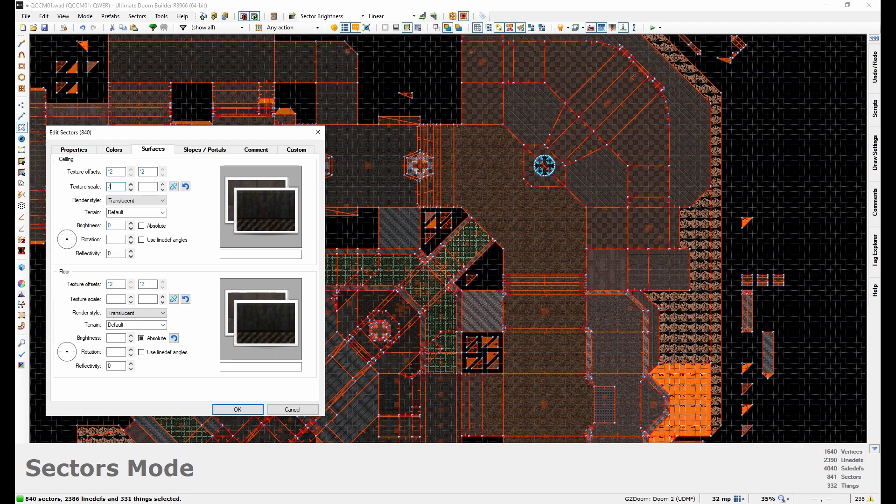
double_click(115, 186)
key(ctrl+c)
click(116, 299)
key(ctrl+v)
click(144, 300)
key(ctrl+v)
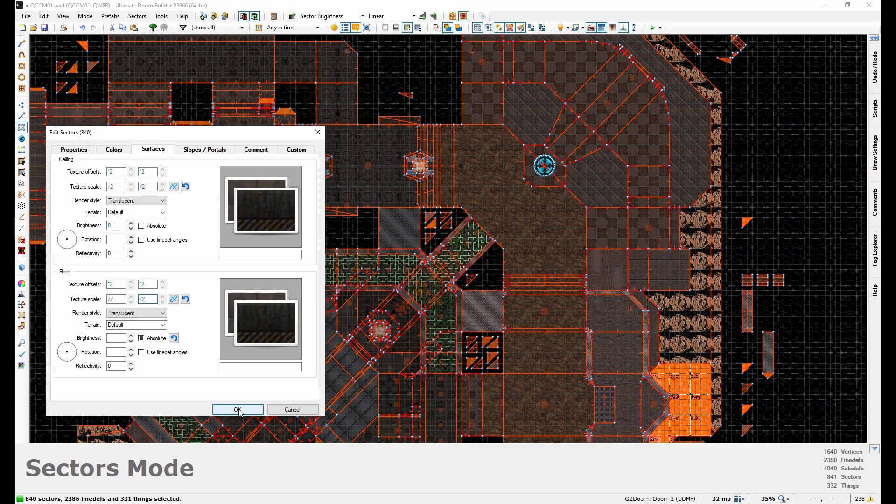
key(c)
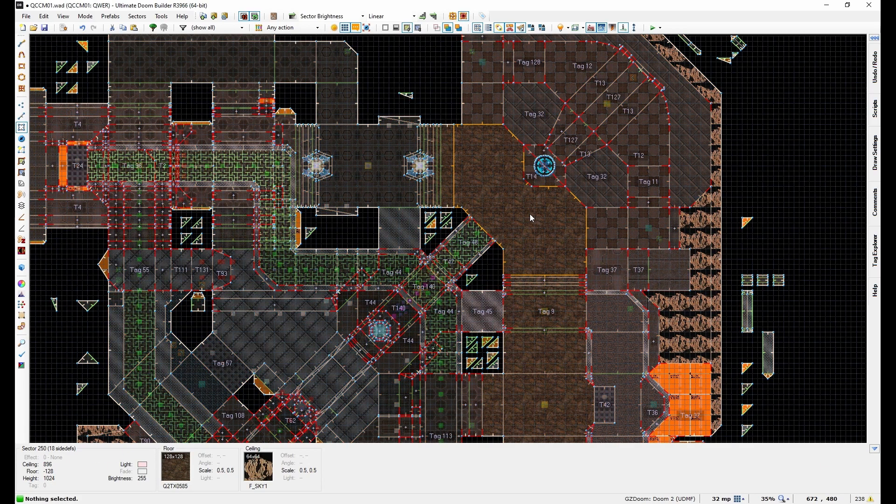
- Examine the rescaled floor textures and the wall textures of the map in 3D
key(w)
key(e)
key(e)
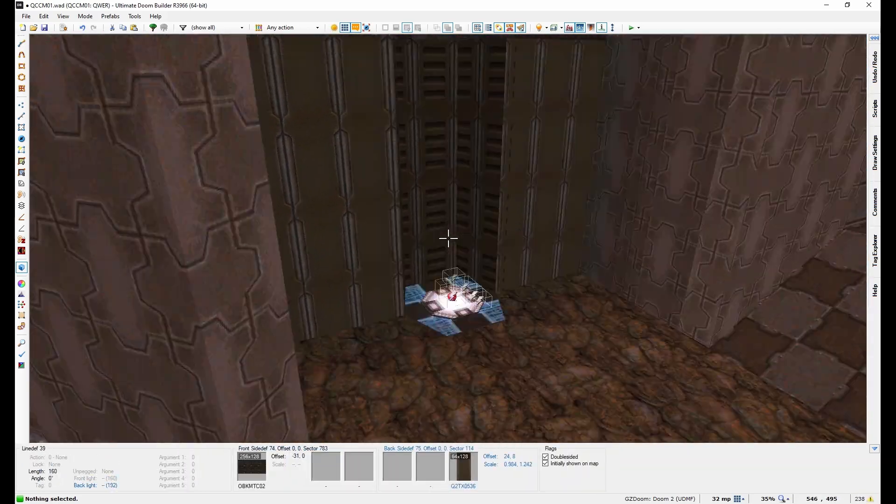
key(e)
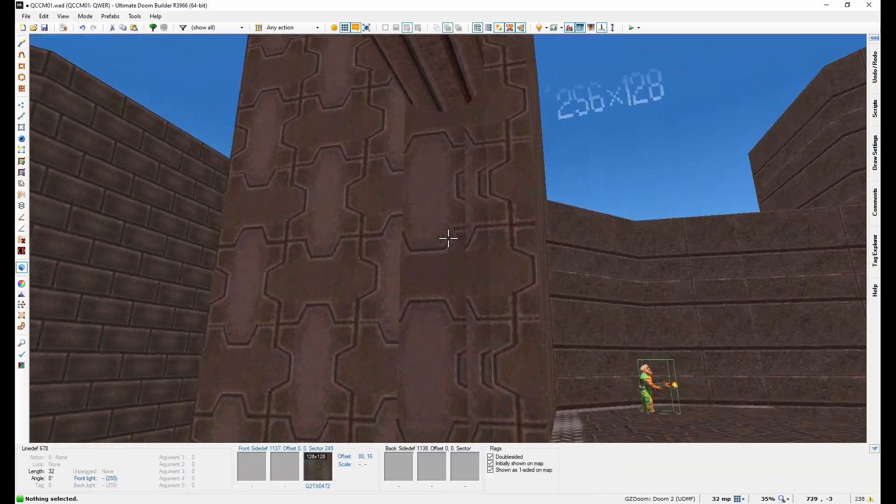
key(q)
- Select all linedefs of the main map and divide their front side's upper, middle and lower texture scales by 2
scroll(448, 239, down, 5)
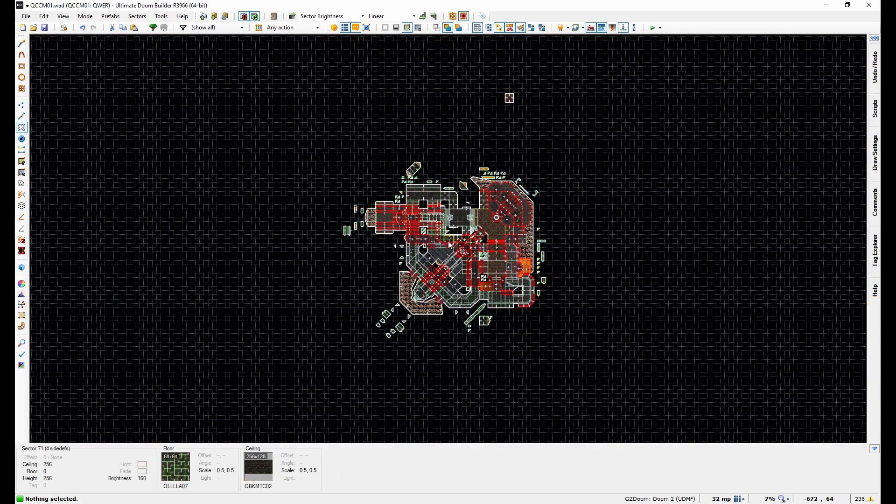
click(21, 115)
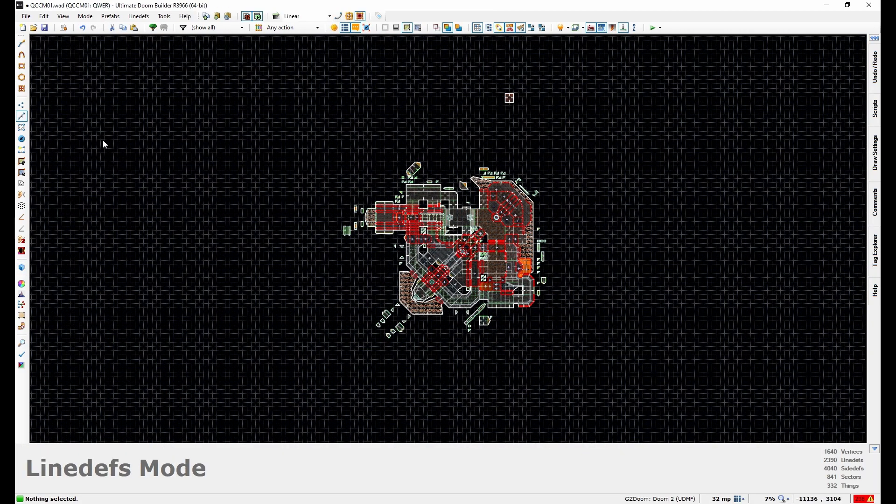
drag(292, 146, 614, 374)
scroll(504, 229, up, 6)
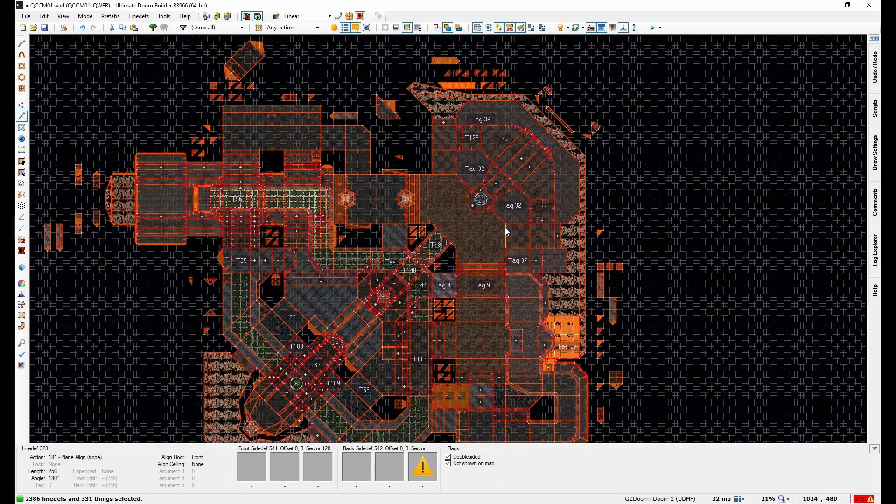
right_click(505, 232)
click(101, 64)
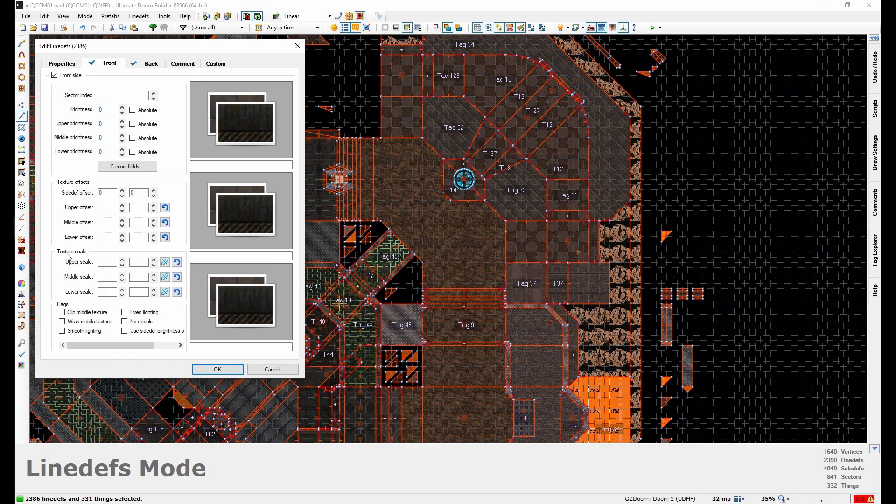
click(112, 262)
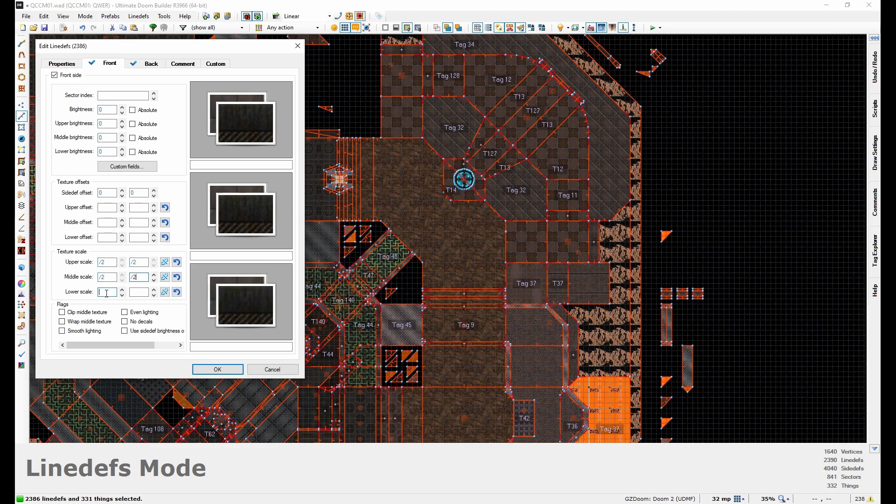
- Divide the selected linedefs' back side upper, middle and lower texture scales by 2 and apply the changes
click(151, 64)
click(102, 262)
text(/2)
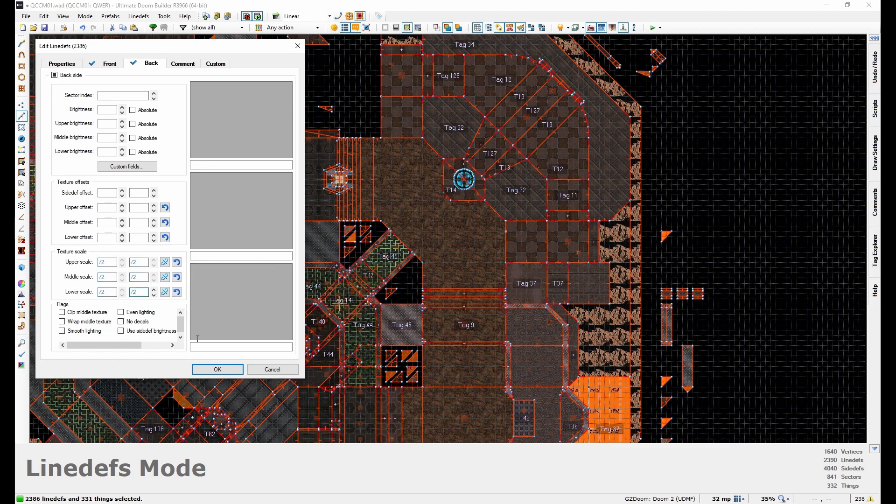
key(Return)
- Examine the wall textures across the map in 3D and the height of the Super Nailgun pickup relative to its platform
key(w)
key(e)
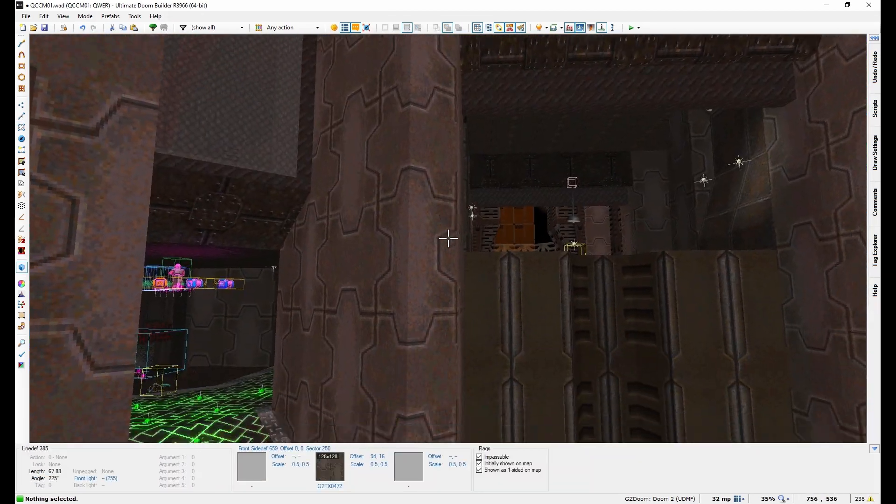
key(e)
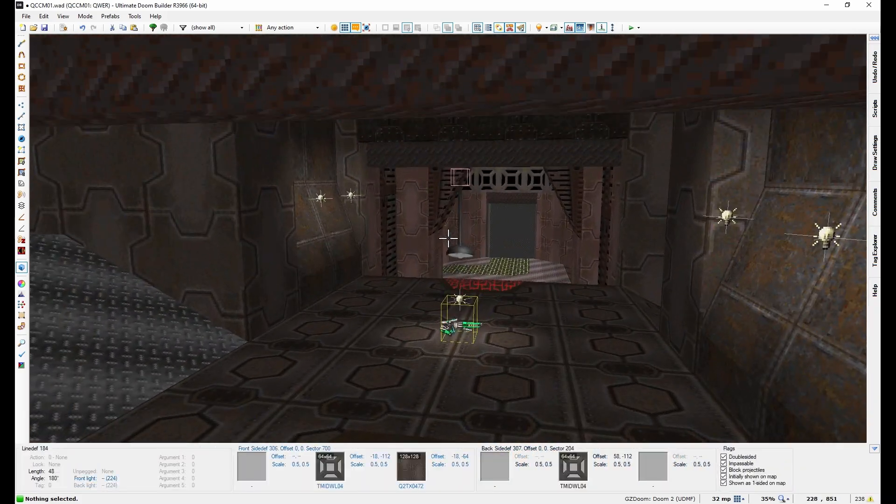
key(e)
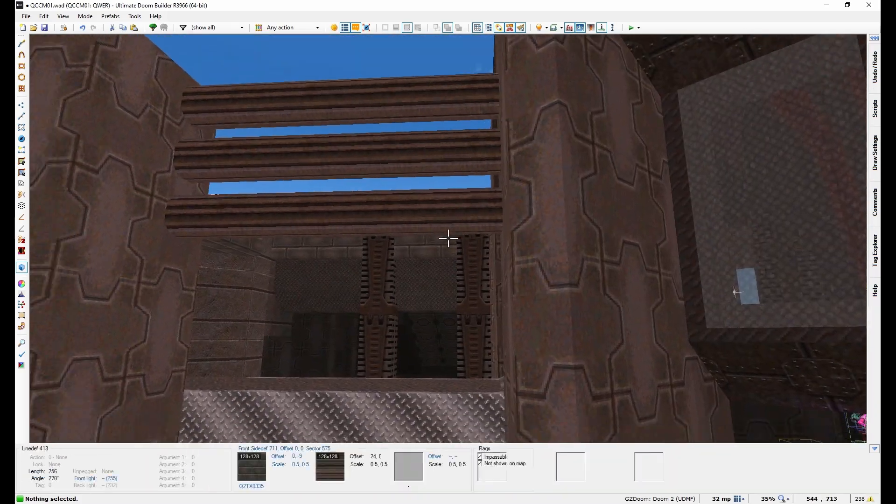
key(e)
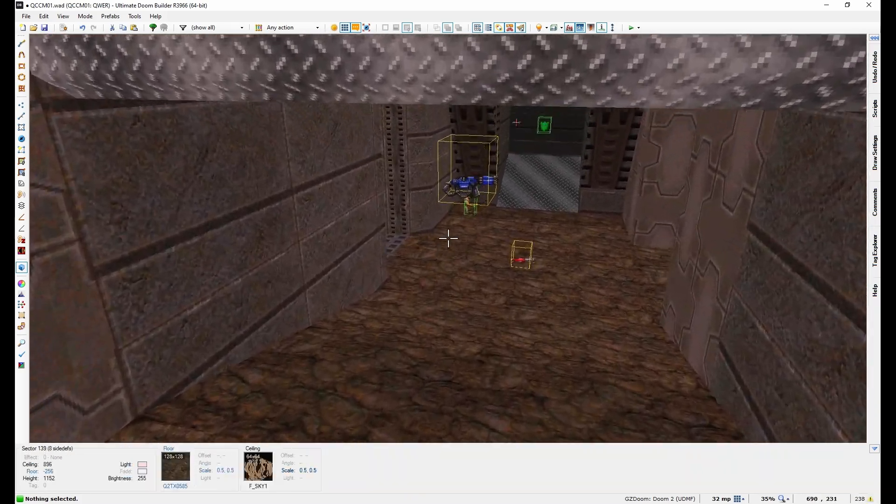
key(e)
key(s)
key(d)
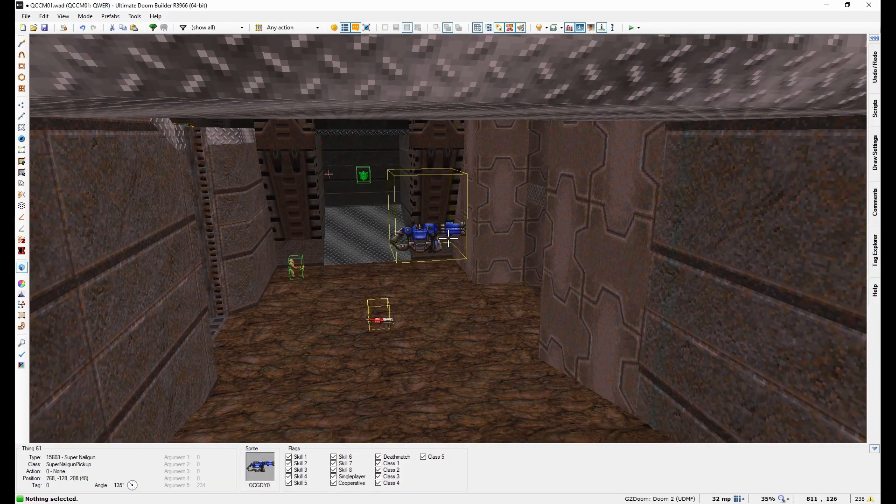
key(d)
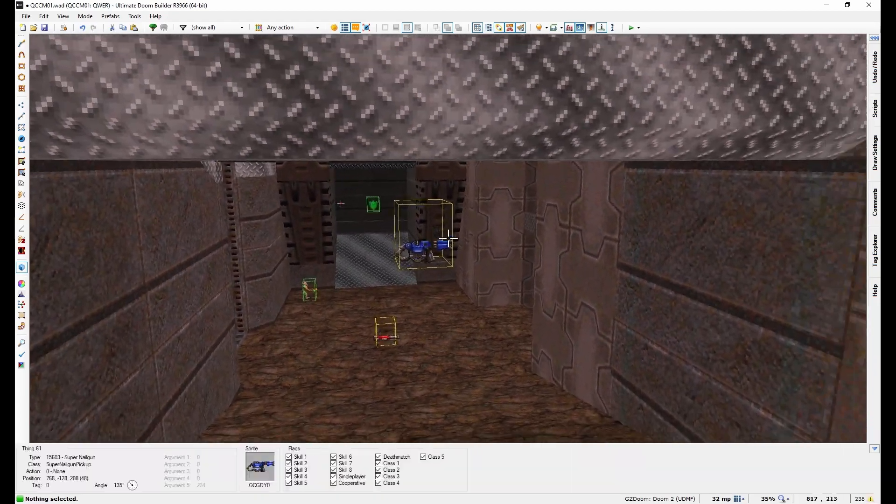
key(e)
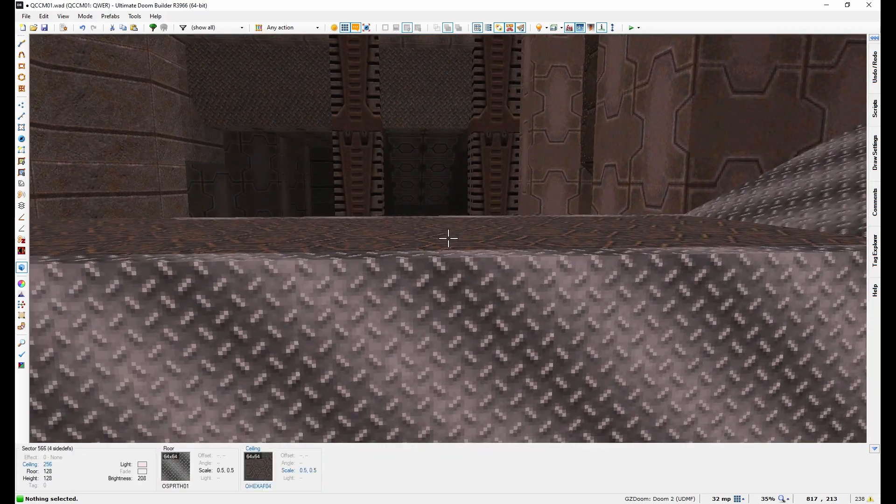
key(d)
key(q)
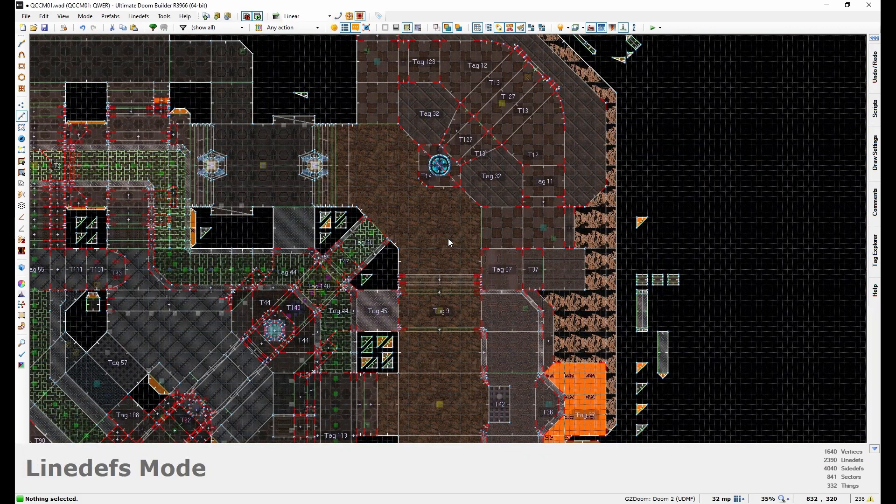
- Select all things of the main map and multiply their Z position by 2
click(21, 139)
scroll(196, 119, down, 6)
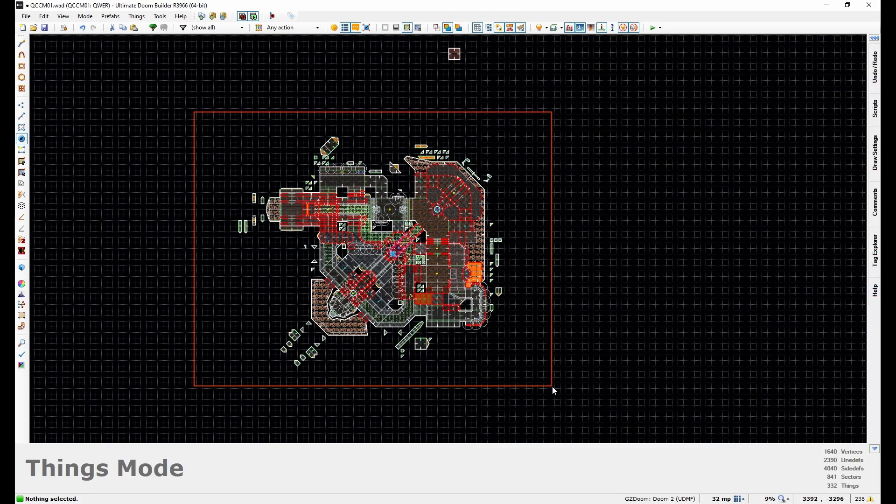
drag(553, 387, 552, 386)
scroll(441, 252, up, 14)
right_click(440, 252)
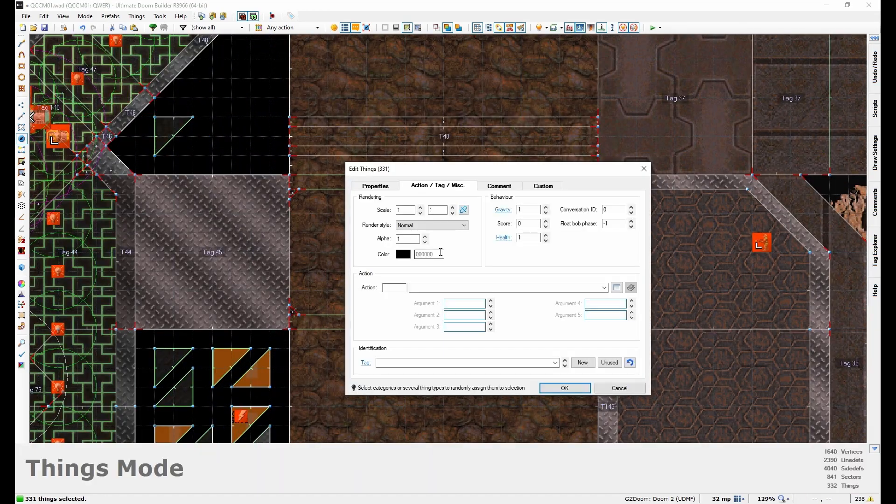
click(379, 186)
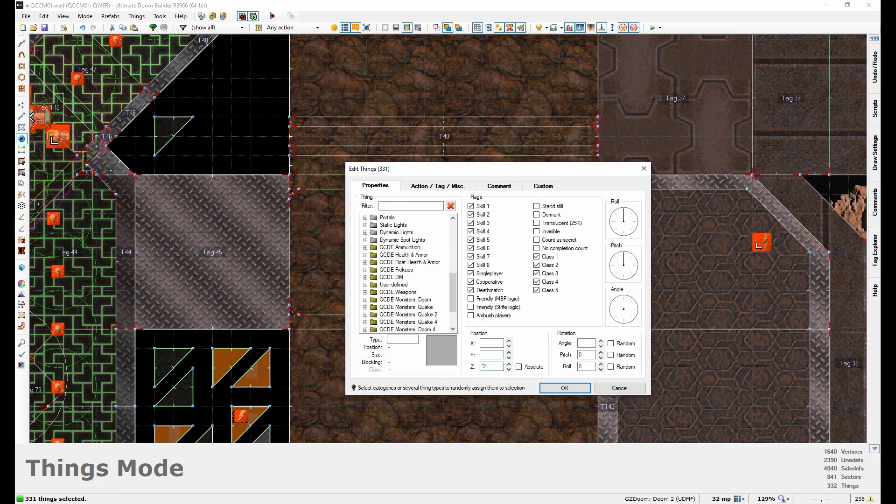
click(565, 389)
- Check the Super Nailgun pickup's height on its platform in 3D
key(q)
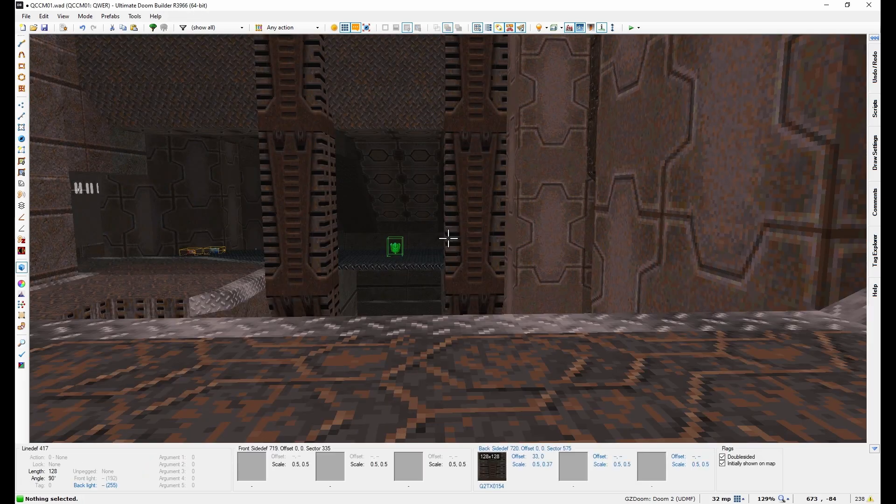
key(e)
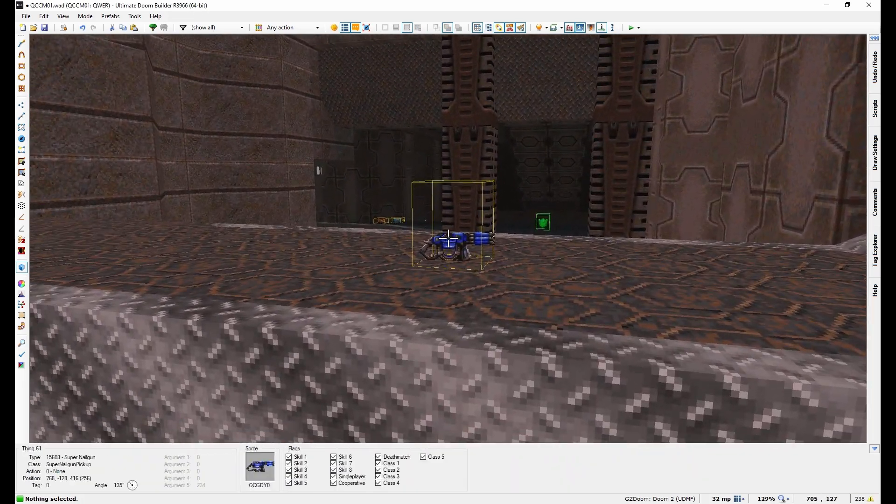
key(d)
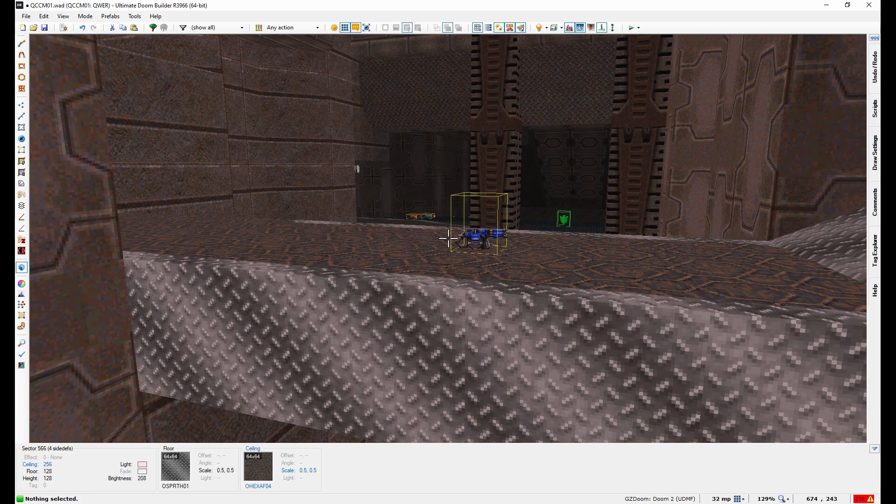
- Inspect the scaled architecture and the placement of the pickups and deathmatch start throughout the main map in 3D
key(e)
key(e)
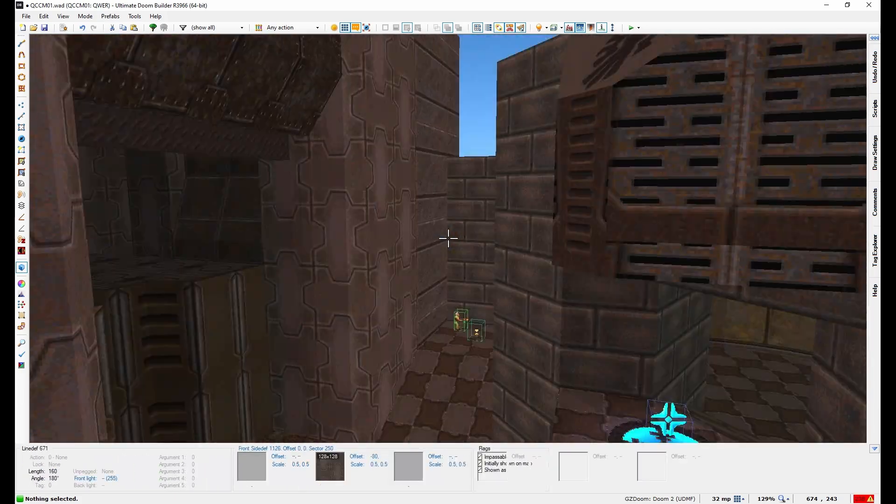
key(e)
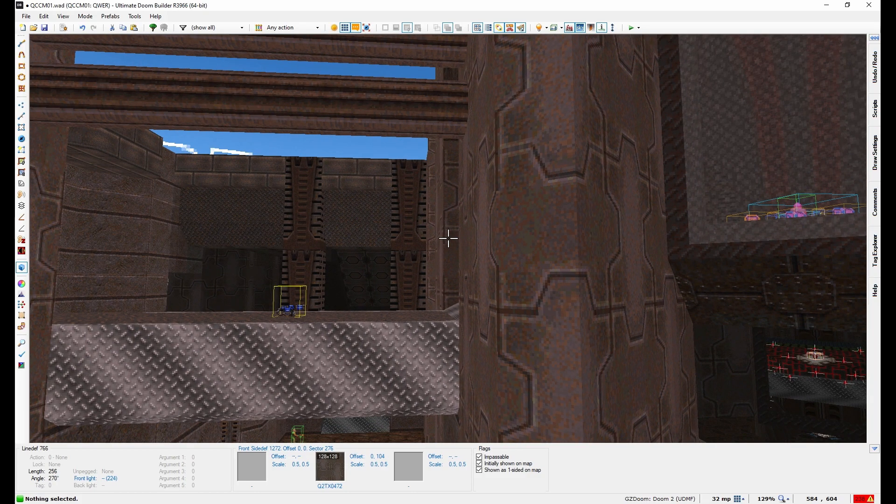
key(w)
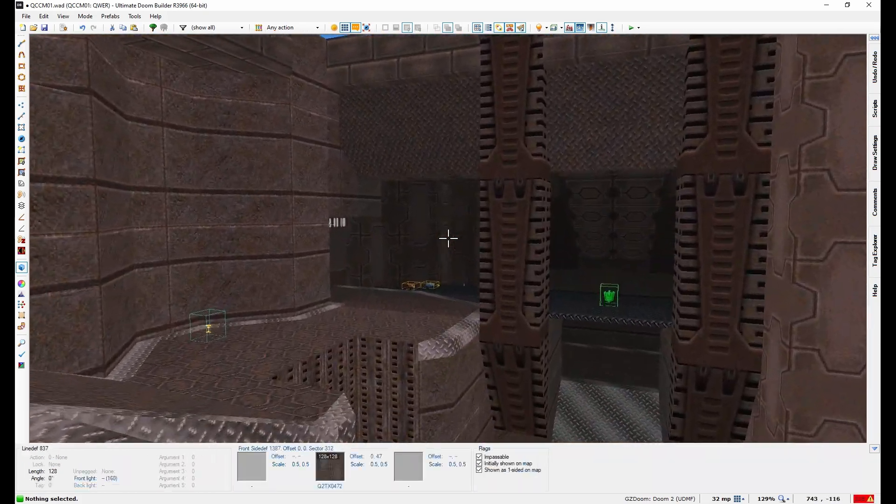
key(w)
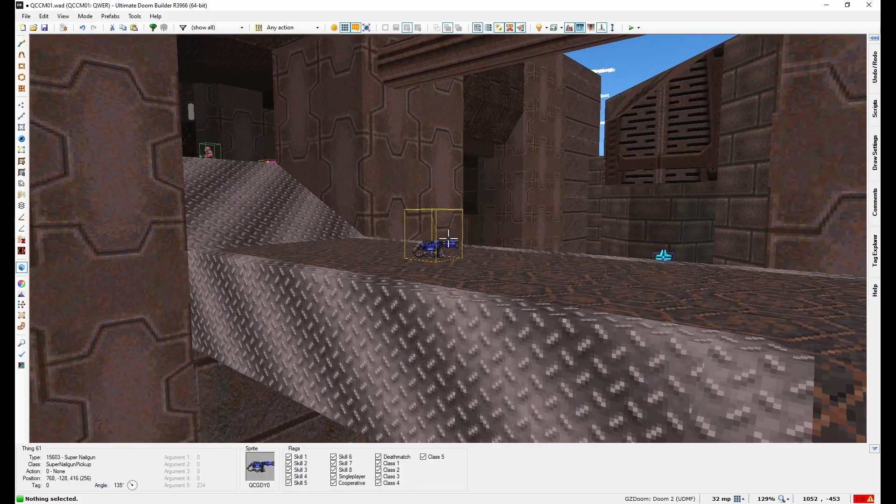
key(w)
key(s)
key(w)
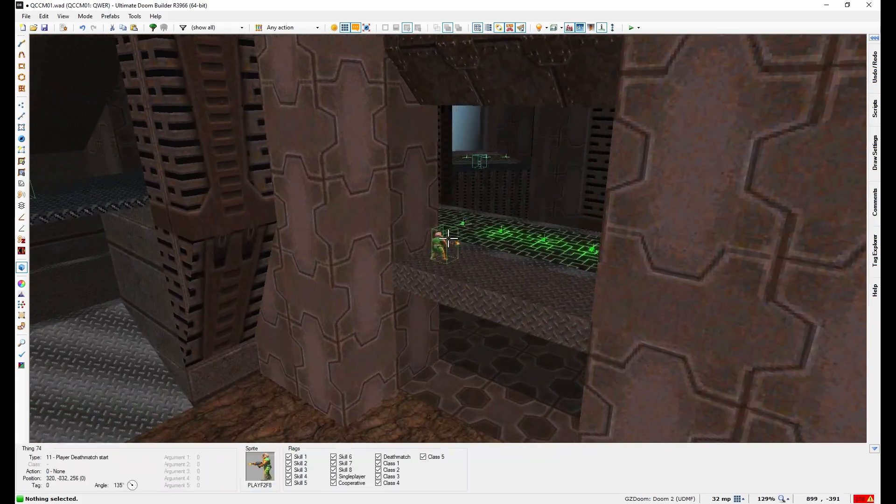
- Examine the green point lights over the glowing floor in 3D and the intensity of four selected ones in Things Mode
key(w)
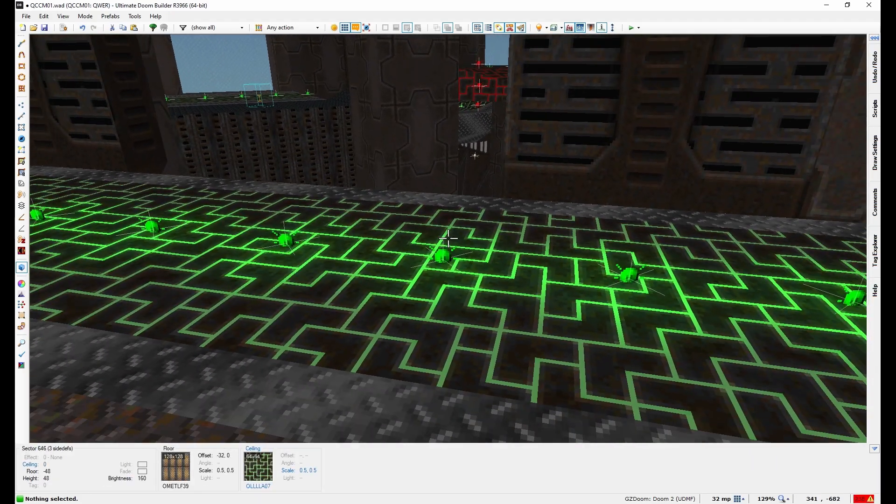
key(w)
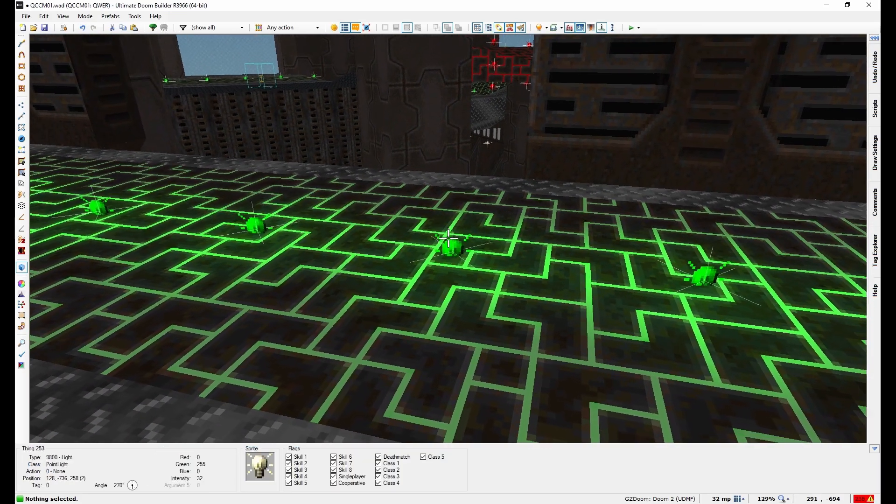
key(q)
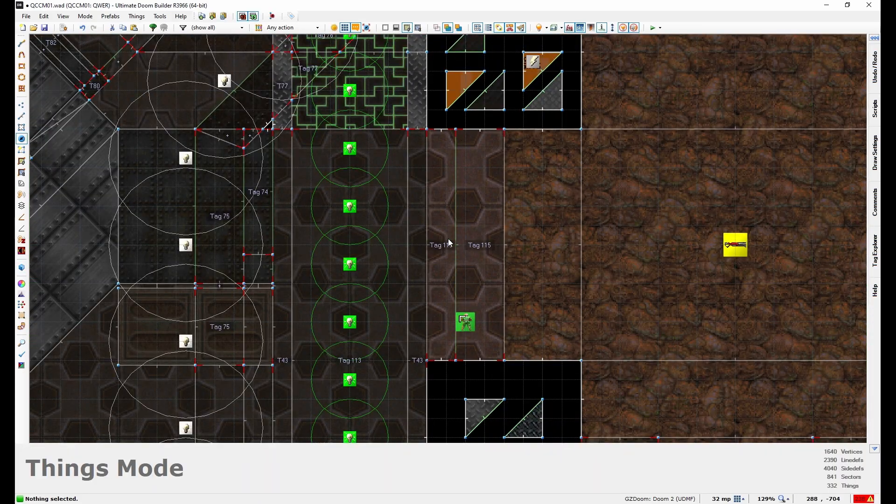
drag(399, 118, 328, 377)
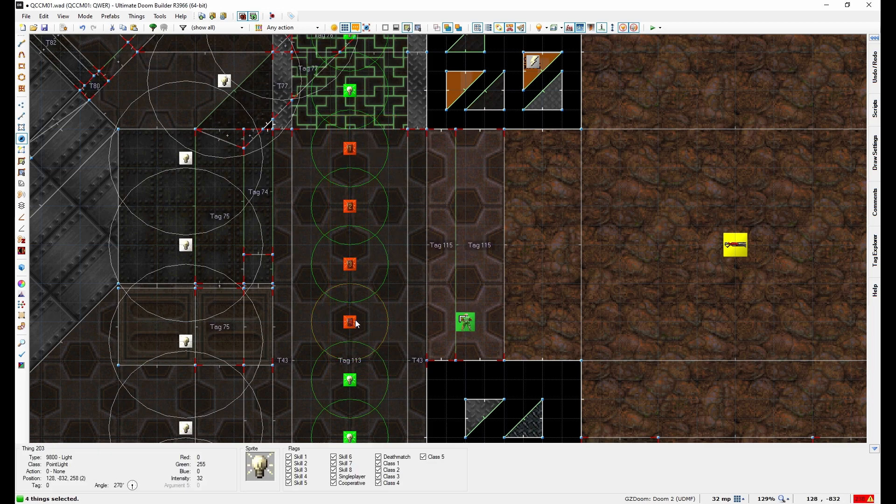
right_click(351, 322)
click(438, 186)
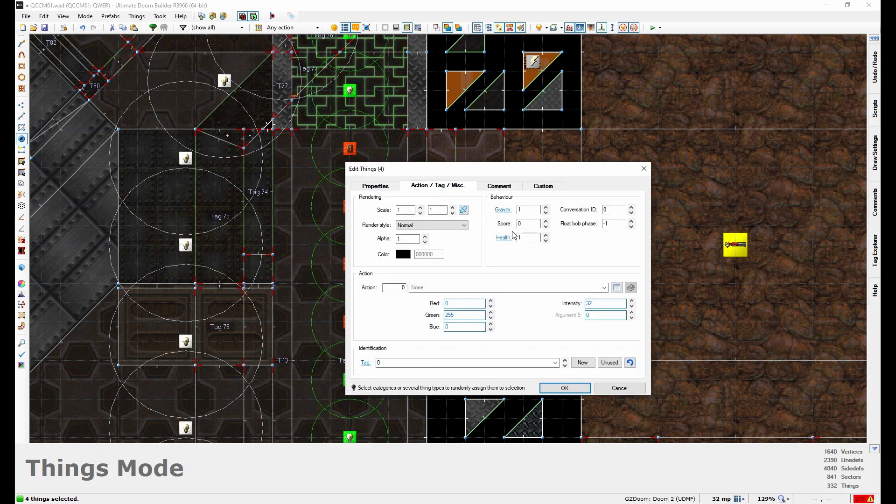
double_click(603, 304)
click(619, 387)
- Try an intensity of 48 on the two northernmost green point lights of the Tag 113 corridor, and undo the edit
right_click(354, 150)
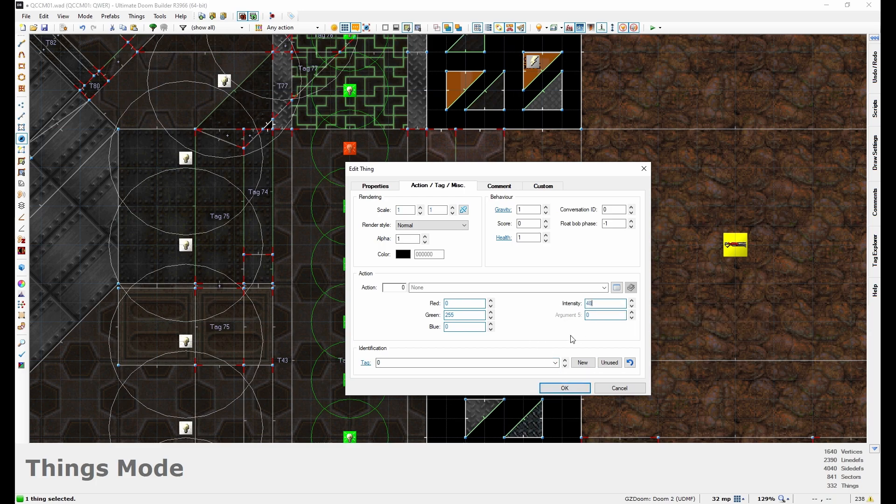
click(565, 388)
right_click(348, 208)
click(570, 390)
key(Down)
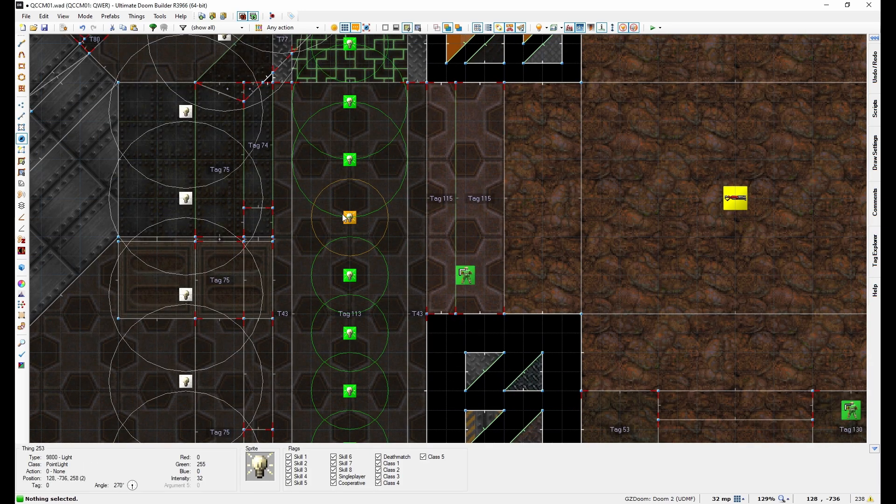
key(Left)
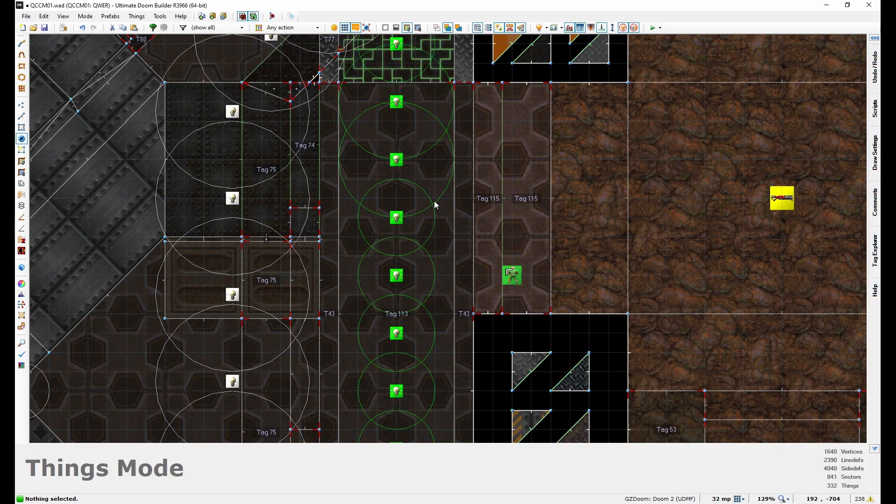
key(ctrl+z)
- Turn on highlighting in 3D at the jump pad and examine the script arguments of its easternmost "Actor hits floor" thing
scroll(510, 149, down, 7)
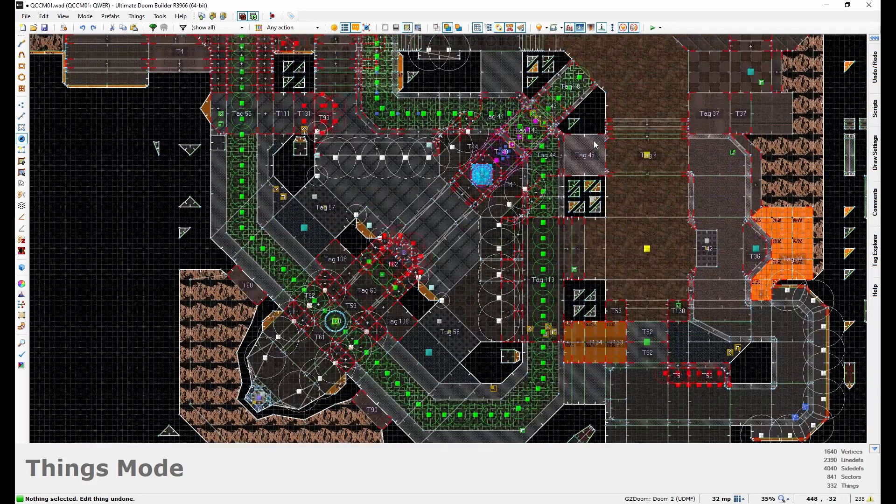
scroll(458, 164, up, 11)
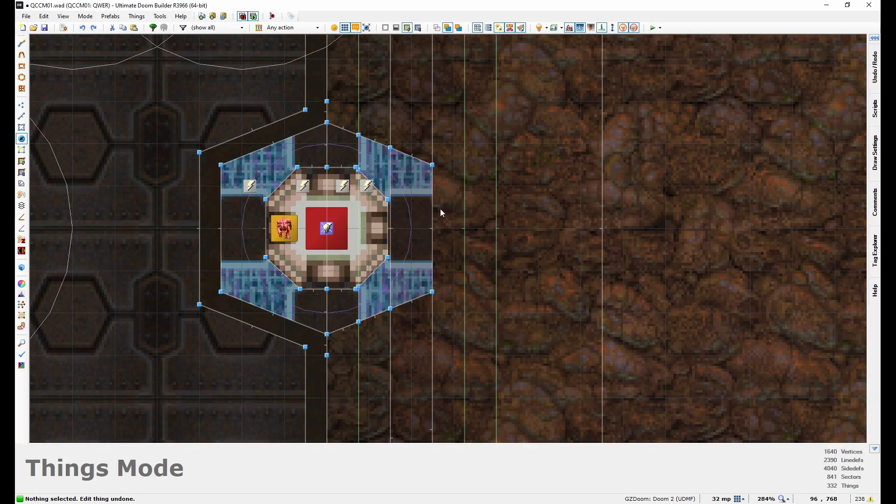
key(q)
key(h)
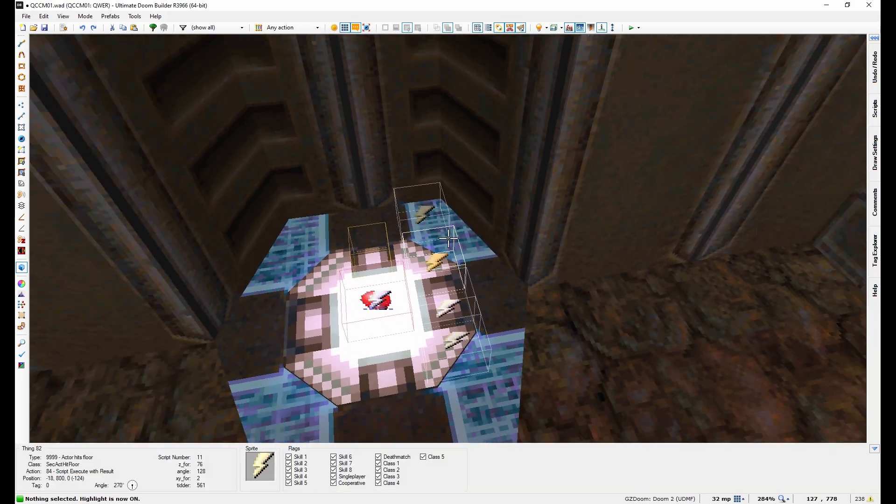
key(e)
key(s)
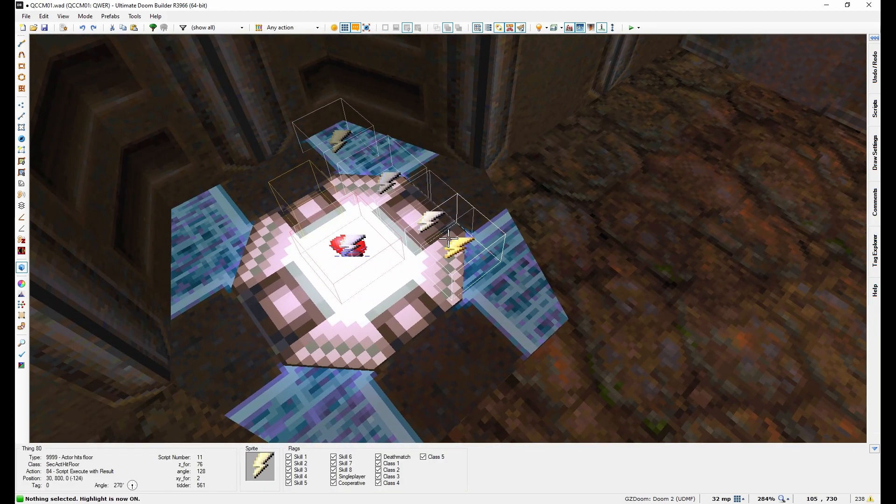
right_click(449, 239)
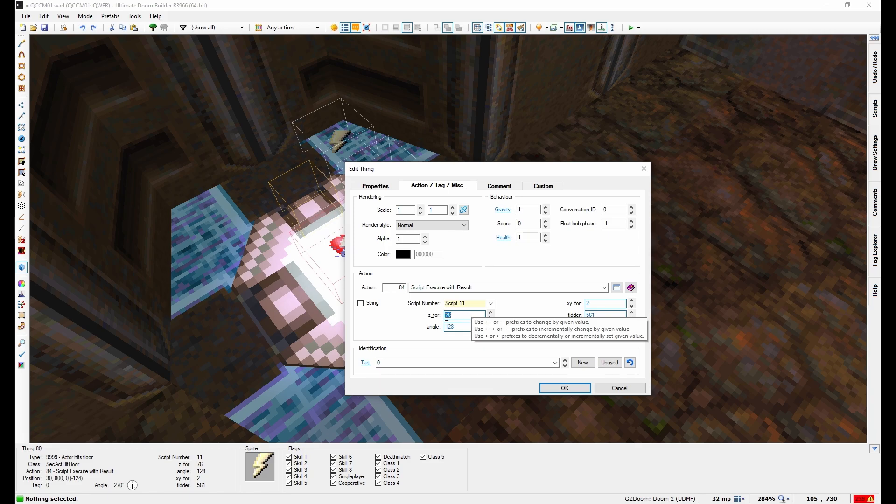
click(619, 388)
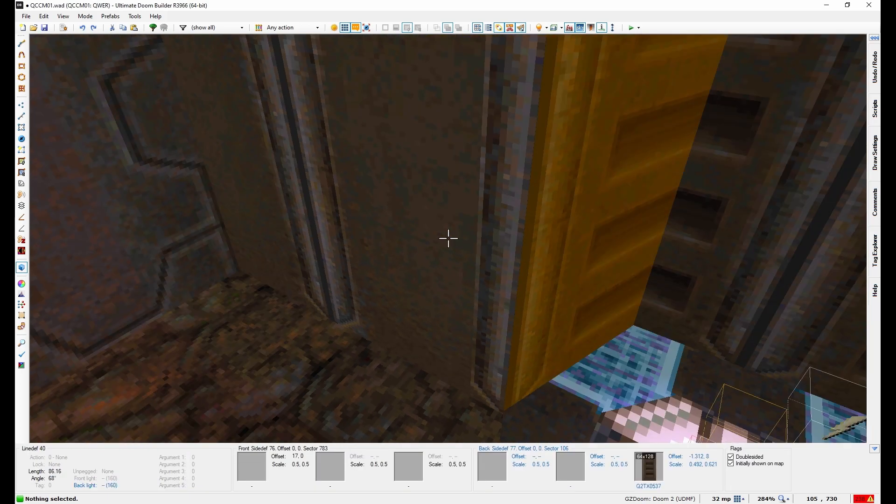
- Examine the jump pad's alcove and the surrounding walkways and walls from a distance in 3D
key(e)
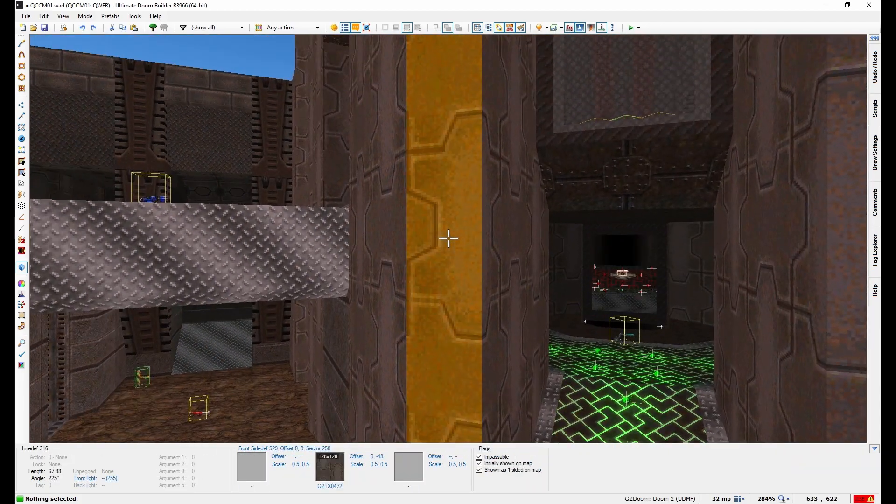
key(s)
key(d)
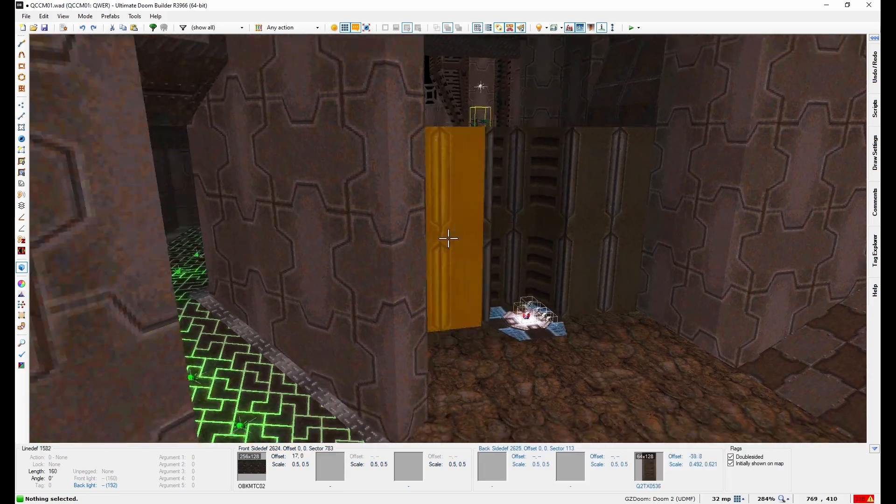